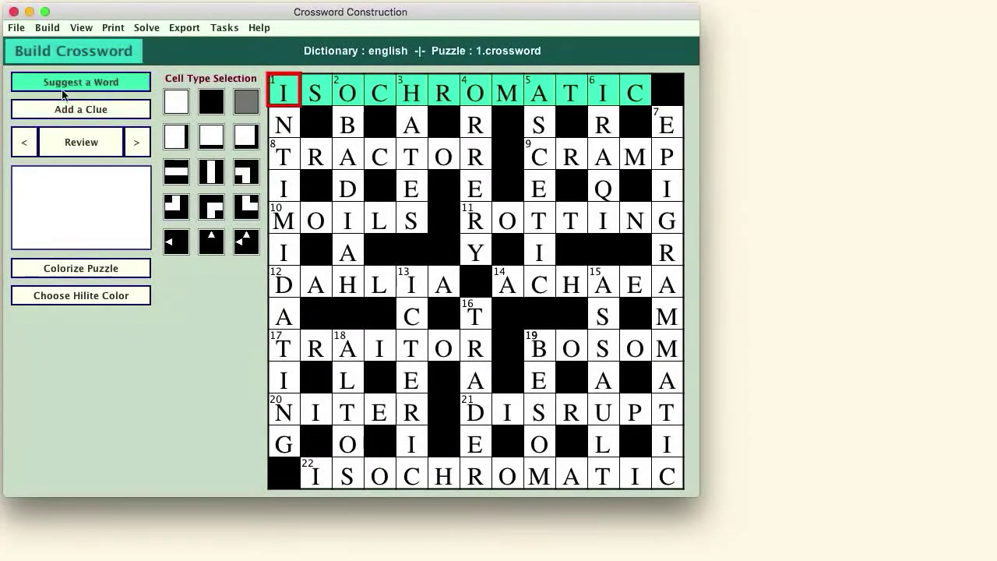
Step: Load the puzzle Today.crossword
left_click(18, 28)
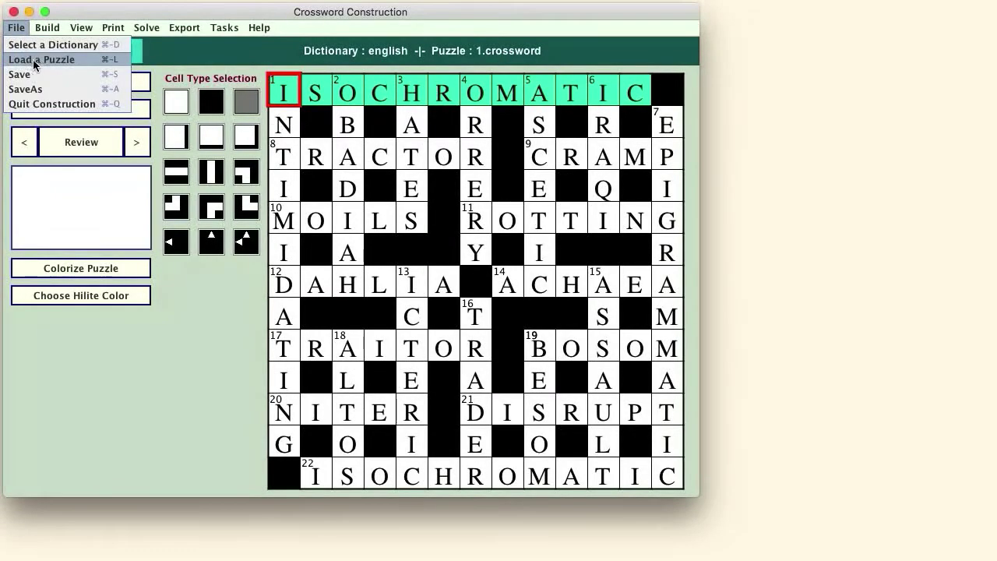
left_click(33, 60)
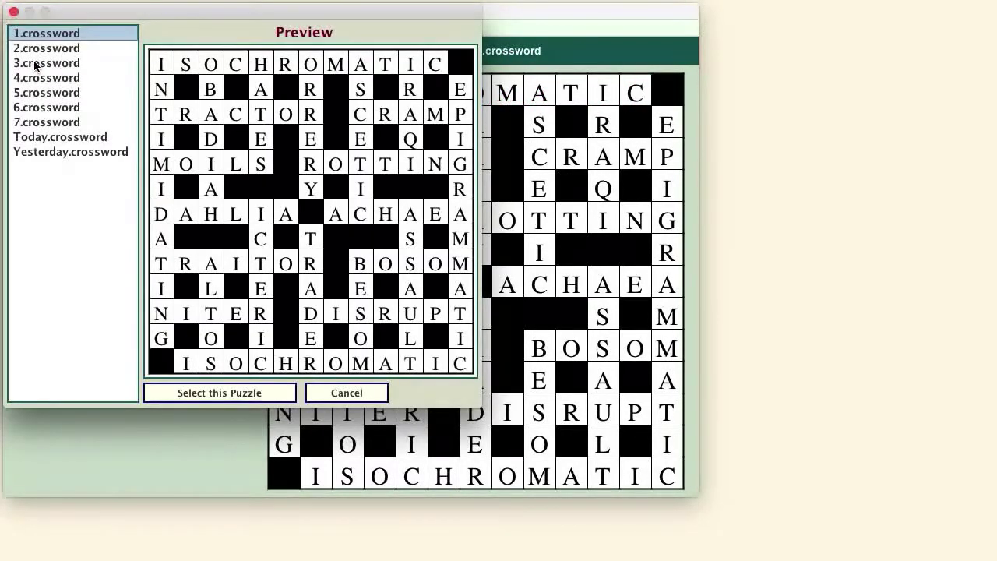
left_click(59, 153)
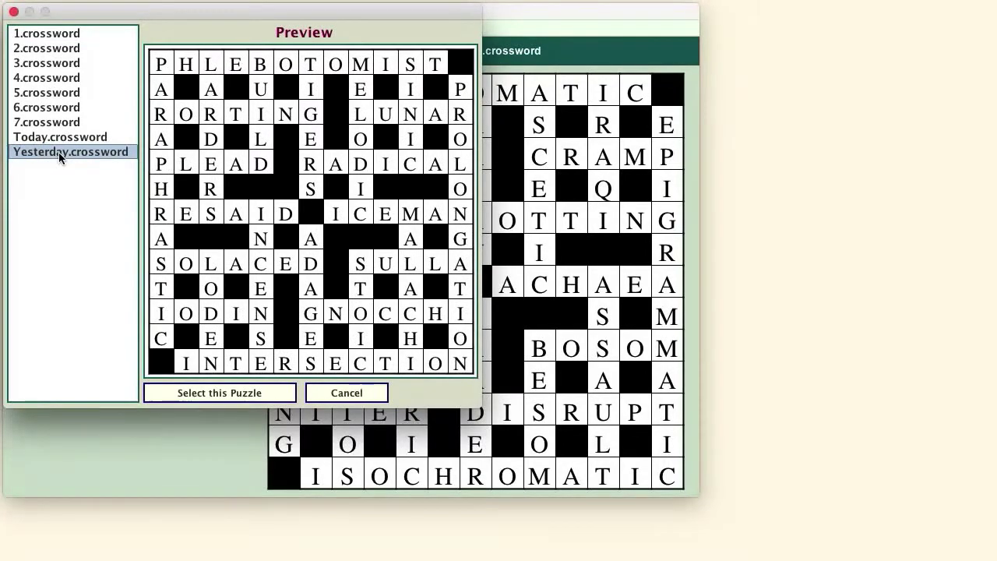
left_click(63, 138)
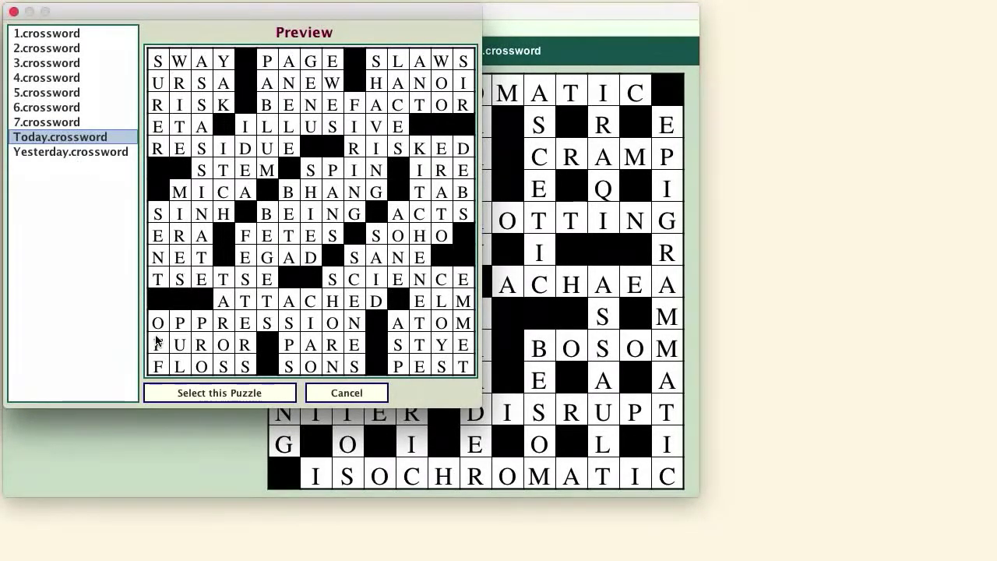
left_click(216, 399)
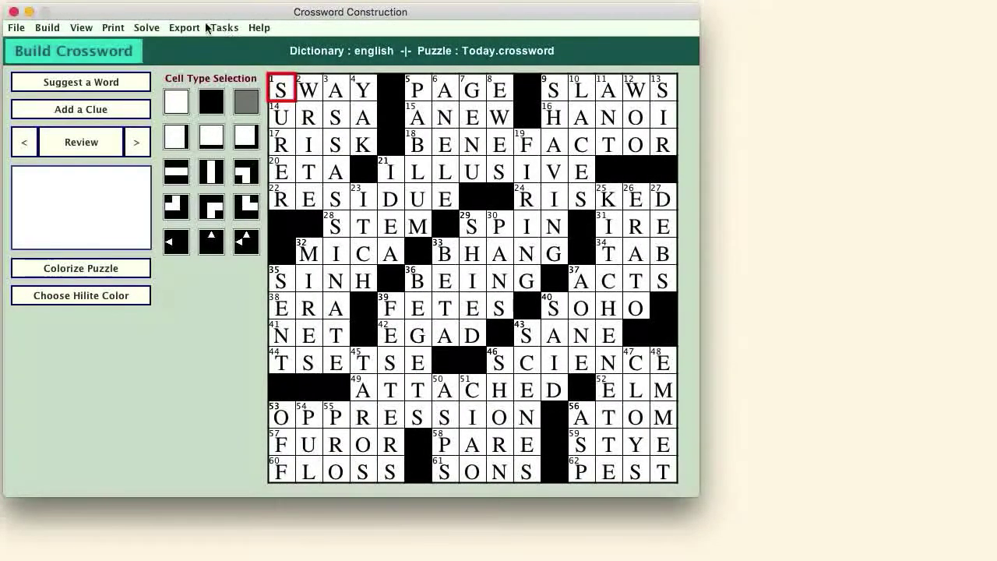
Step: Open Print Crossword and save a copy of the puzzle layout under the name tutorial
left_click(113, 29)
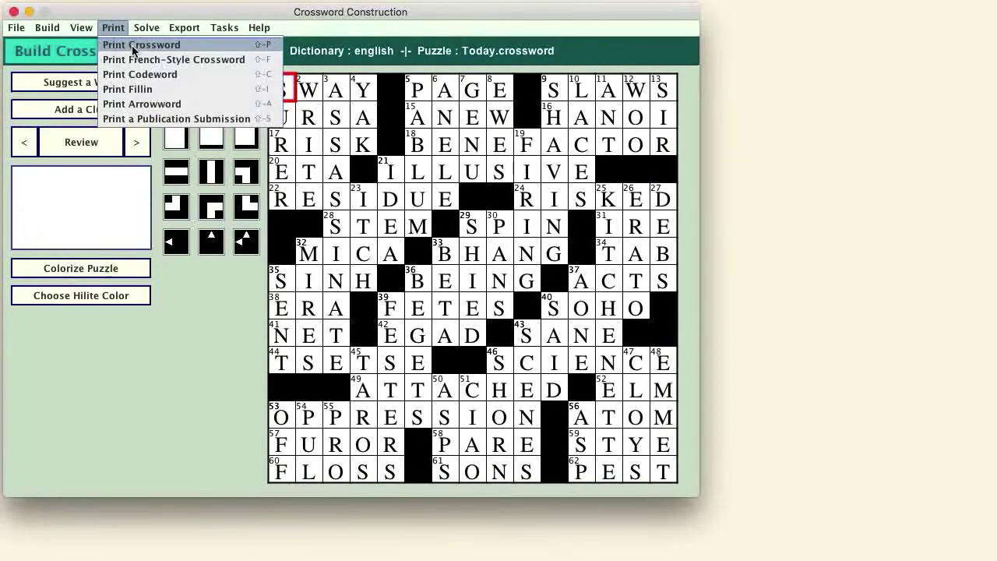
left_click(133, 45)
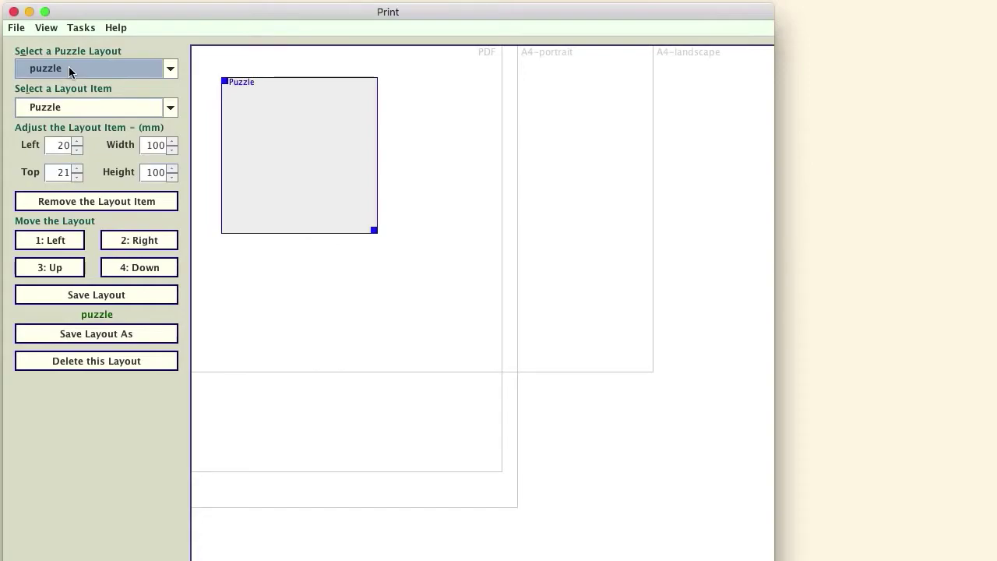
left_click(114, 336)
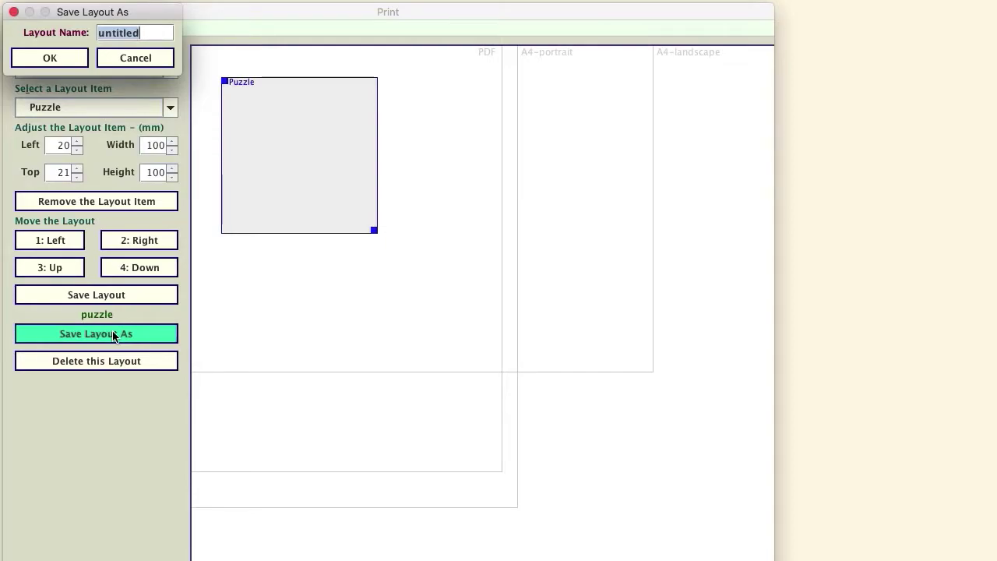
type("tutorial")
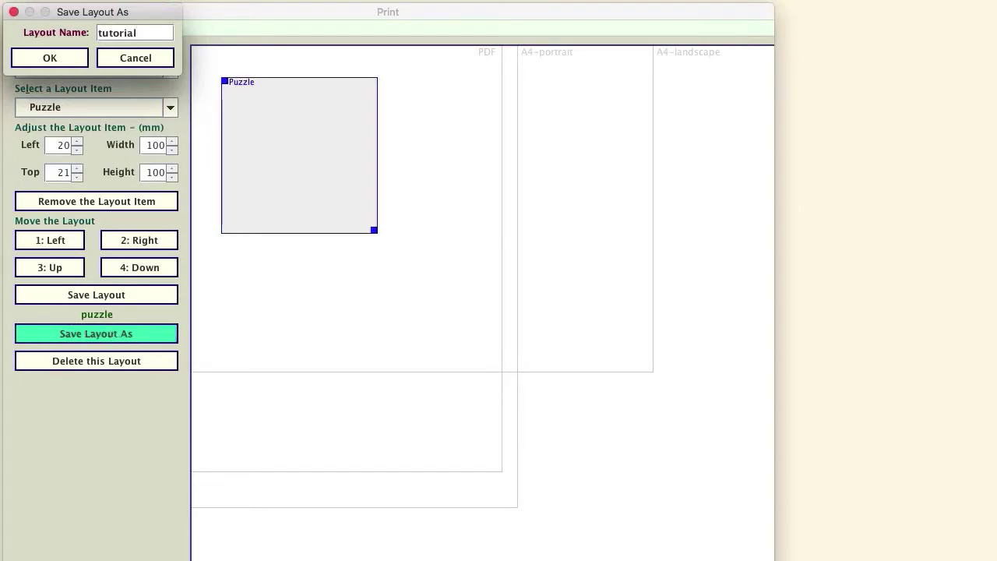
left_click(63, 68)
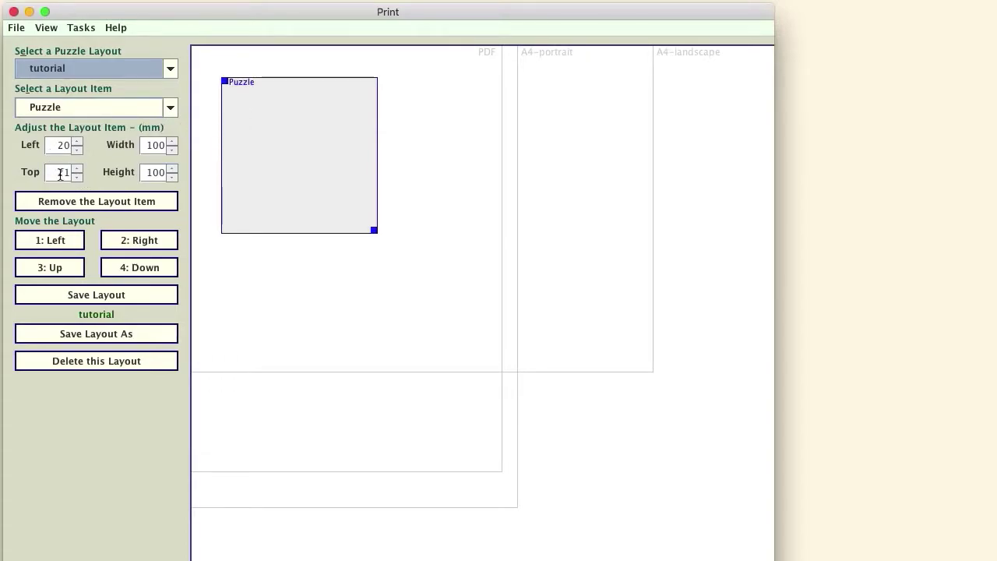
Step: Set the Puzzle item's top to 13 mm, left to 1 mm, and both width and height to 128 mm
left_click_drag(59, 173, 70, 173)
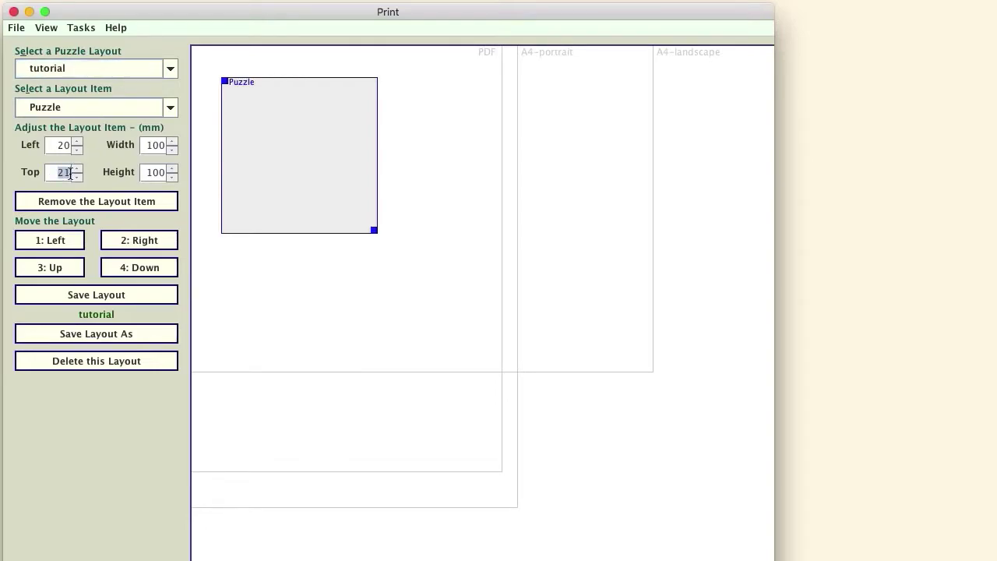
type("13")
key("Return")
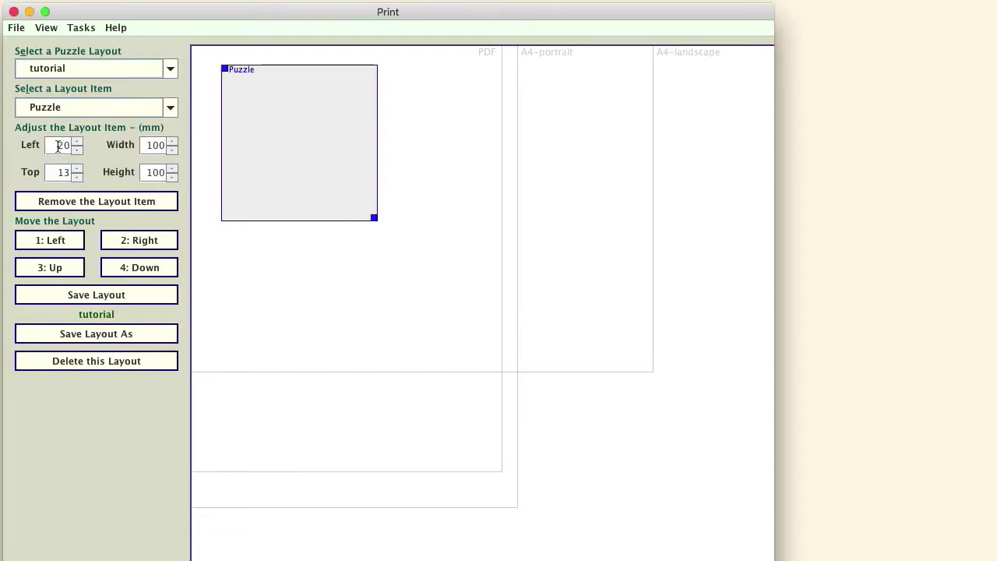
left_click_drag(58, 146, 71, 148)
type("1")
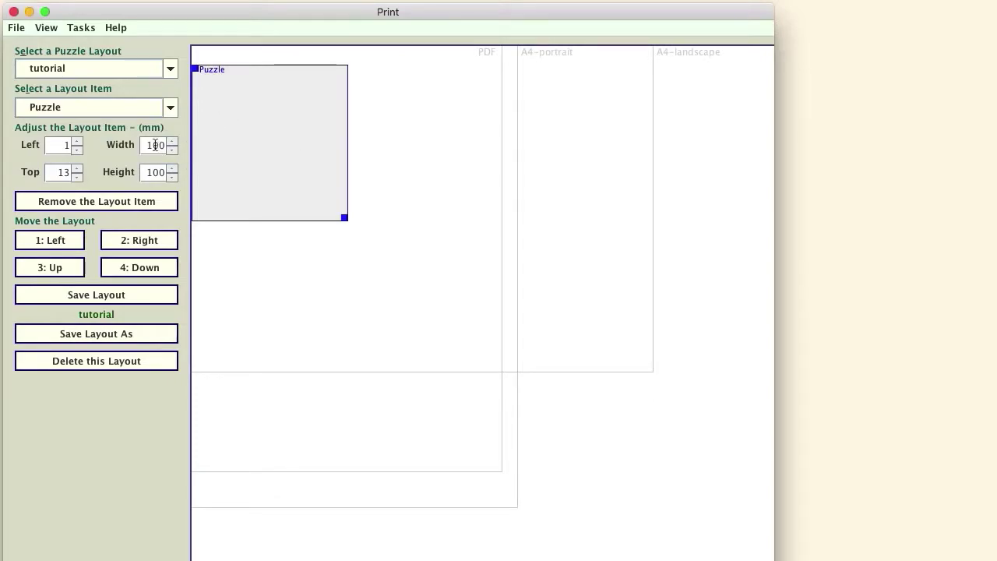
left_click_drag(147, 147, 164, 146)
type("128")
key("Return")
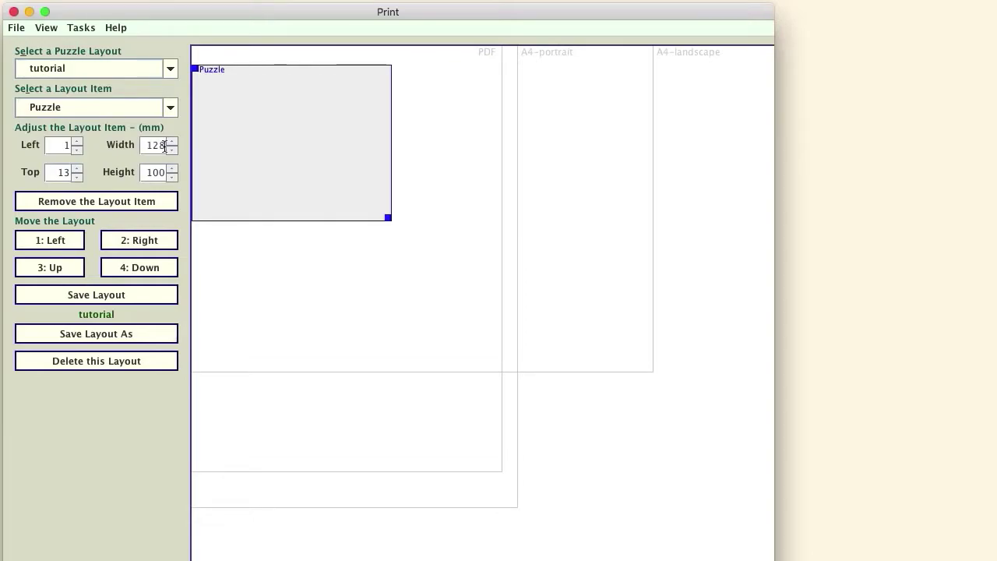
left_click_drag(149, 172, 163, 174)
type("128")
key("Return")
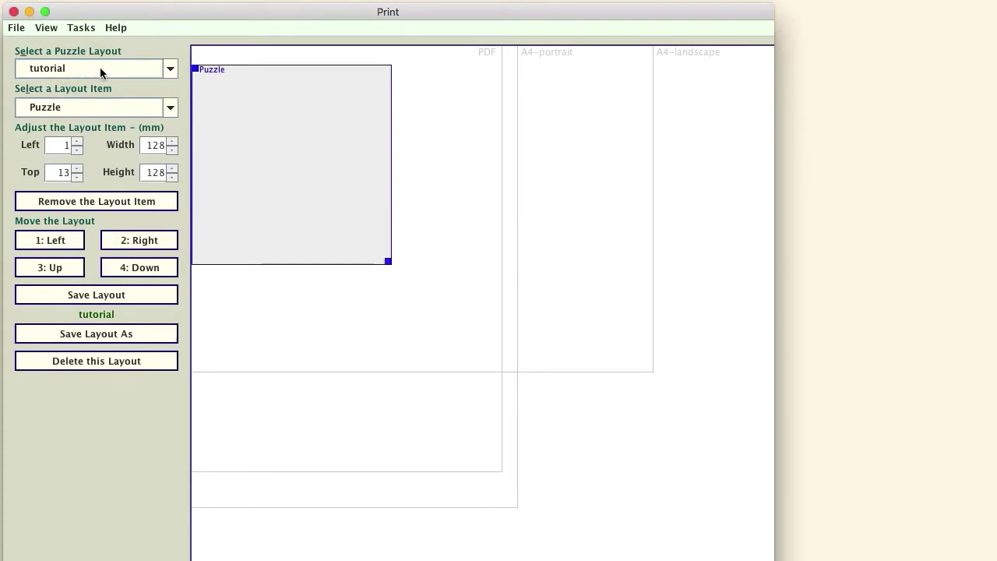
Step: Save the tutorial layout and display its print preview
left_click(98, 298)
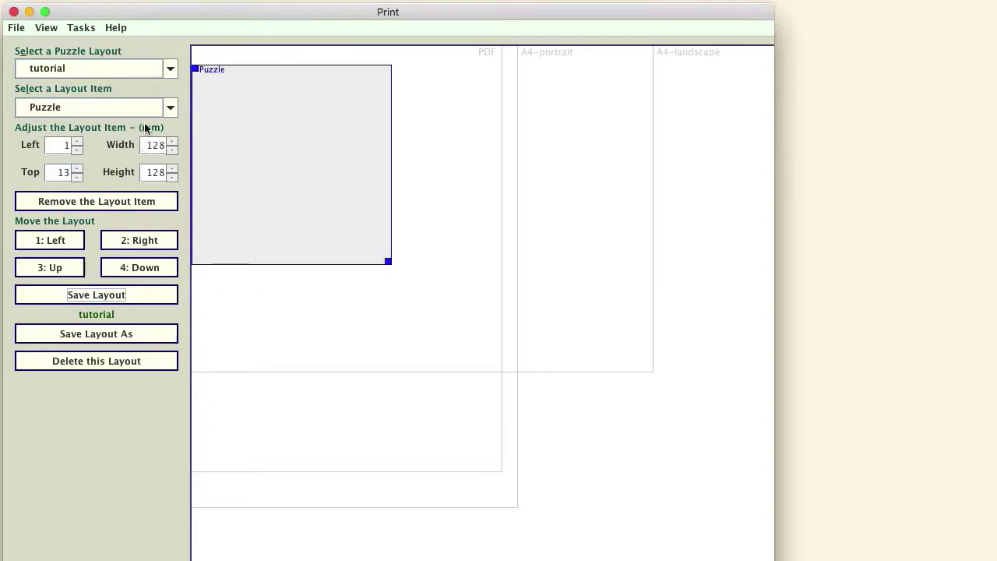
left_click(47, 29)
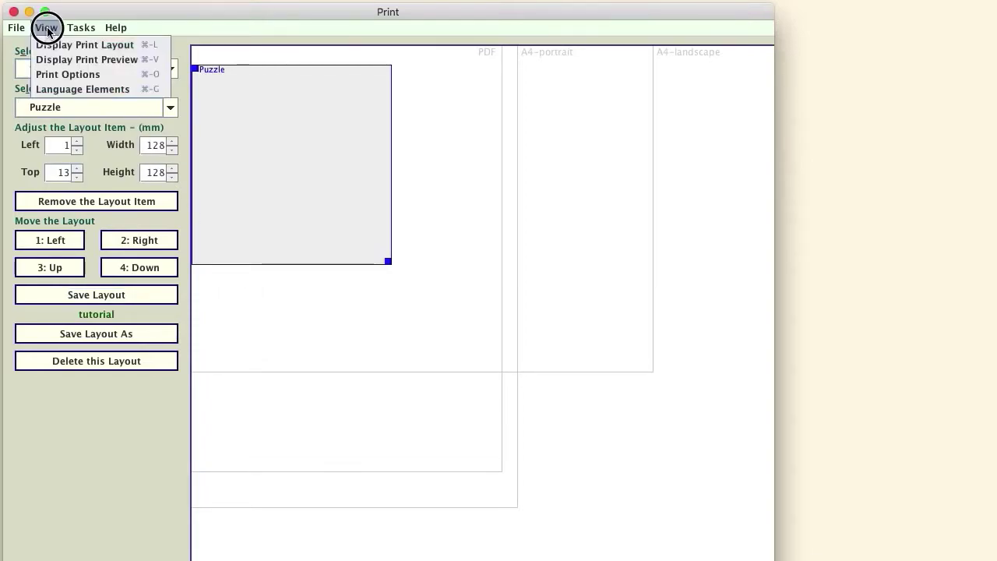
left_click(73, 61)
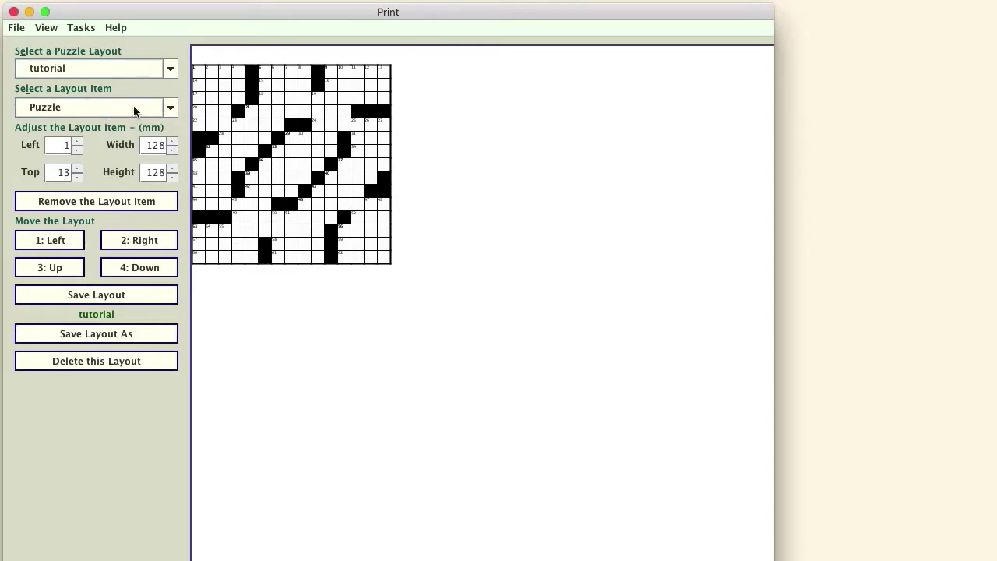
Step: Add the Puzzle Name item to the tutorial layout
left_click(171, 109)
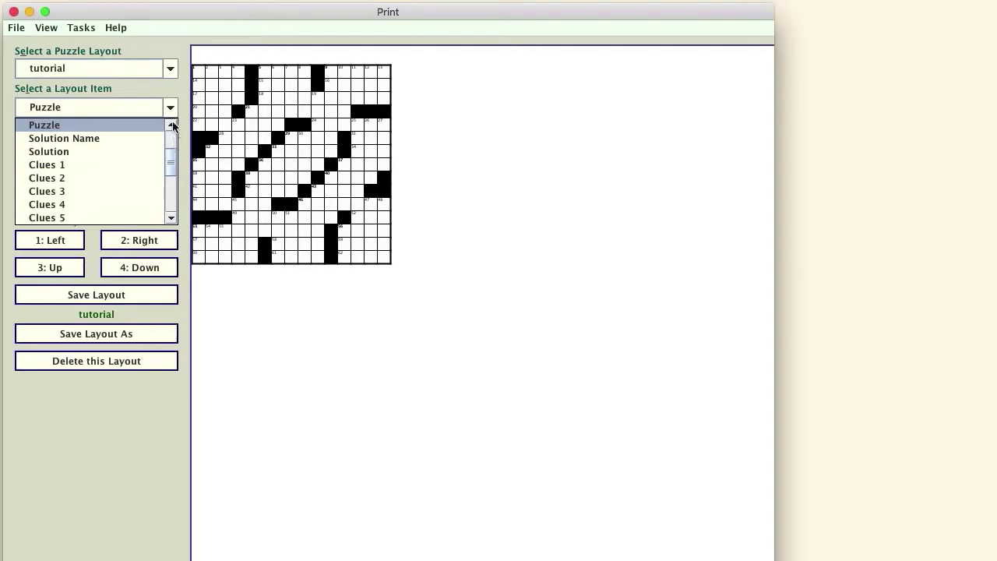
left_click(172, 125)
left_click(171, 124)
left_click(171, 125)
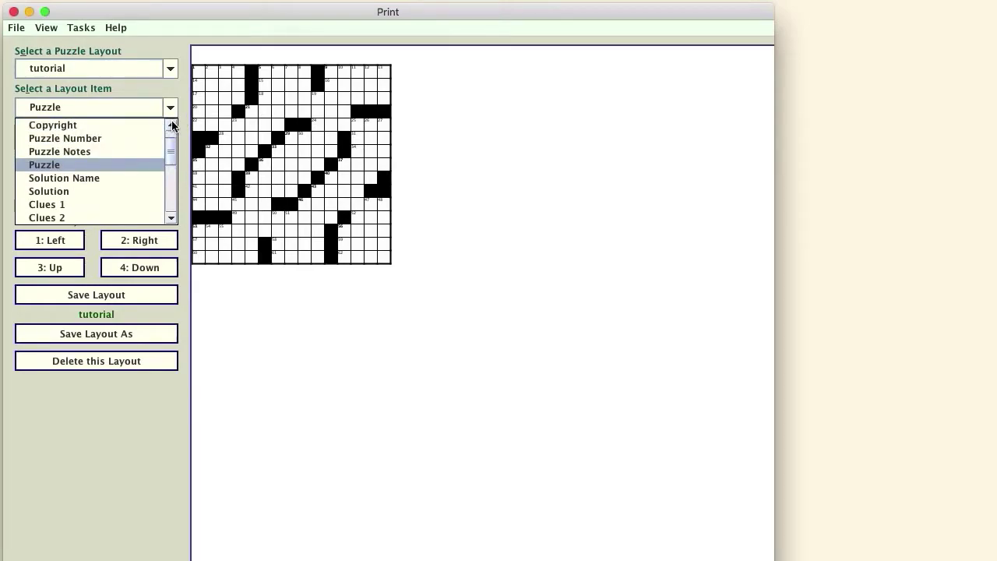
left_click(171, 125)
left_click(171, 124)
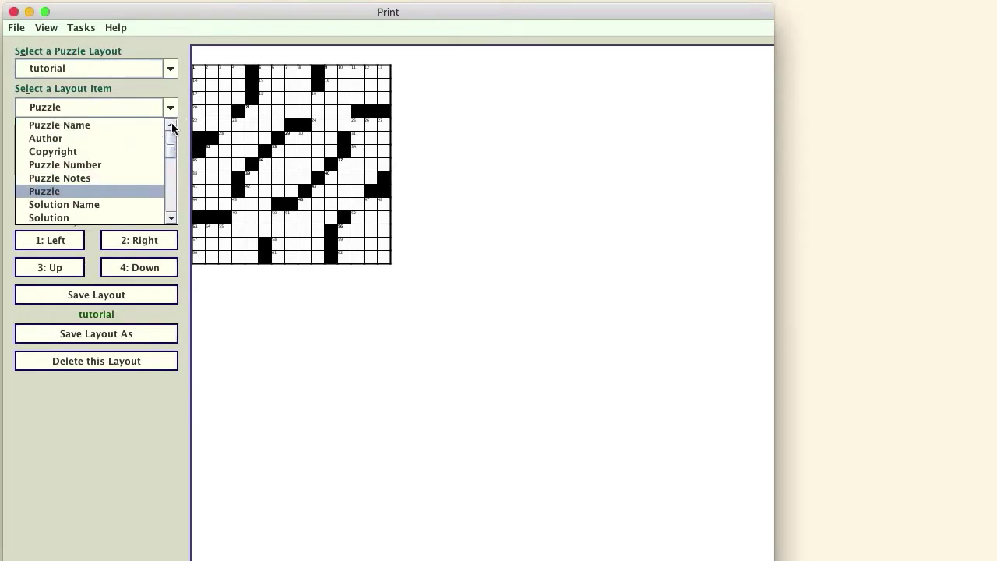
left_click(81, 125)
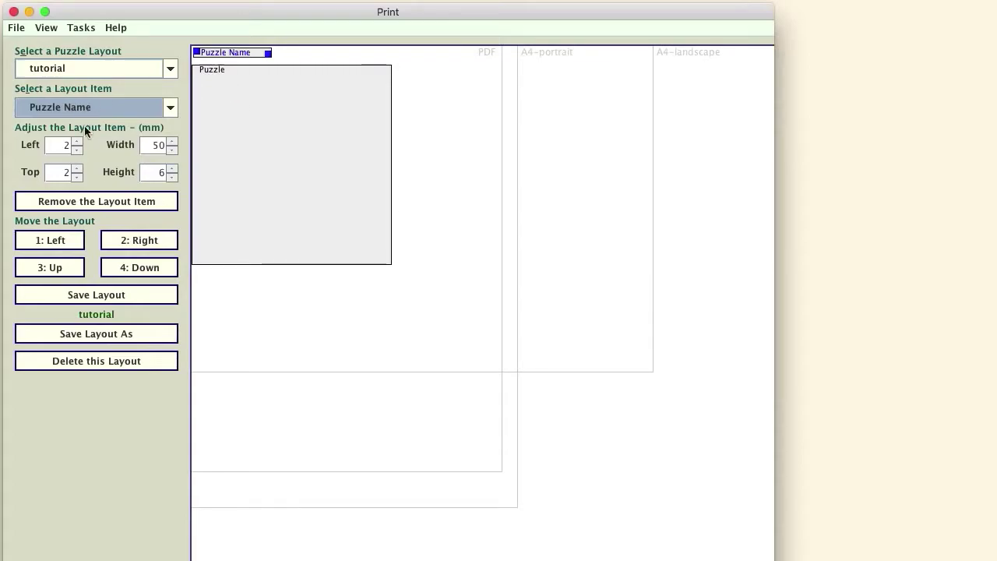
Step: Set the Puzzle Name item's left and top positions to 1 mm each
left_click(68, 145)
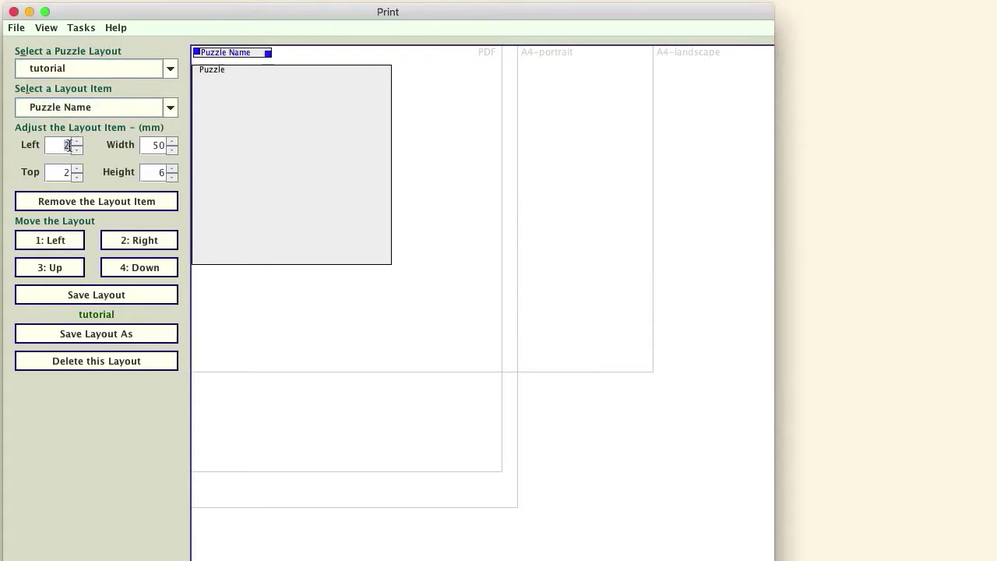
key("Return")
left_click(67, 173)
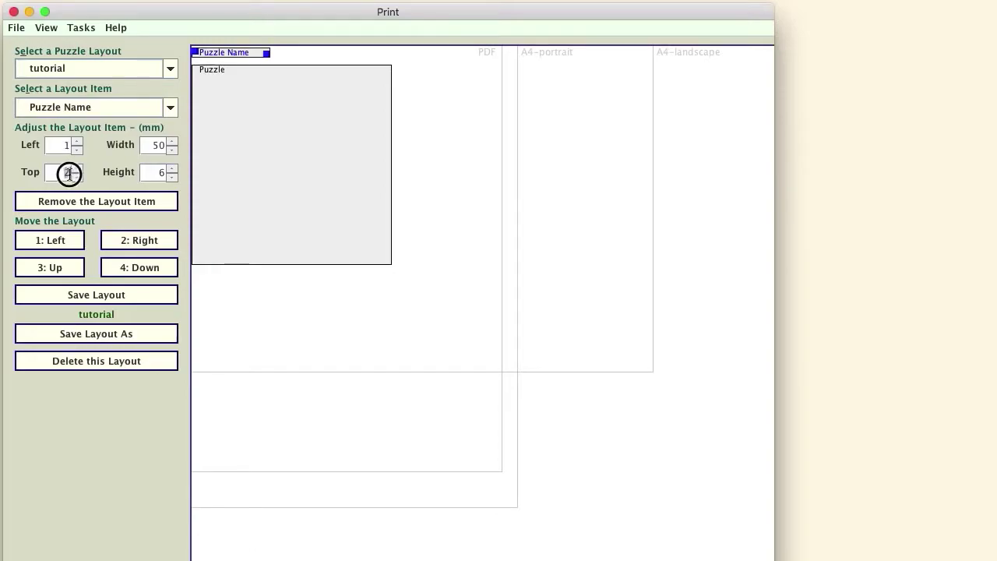
type("1")
key("Return")
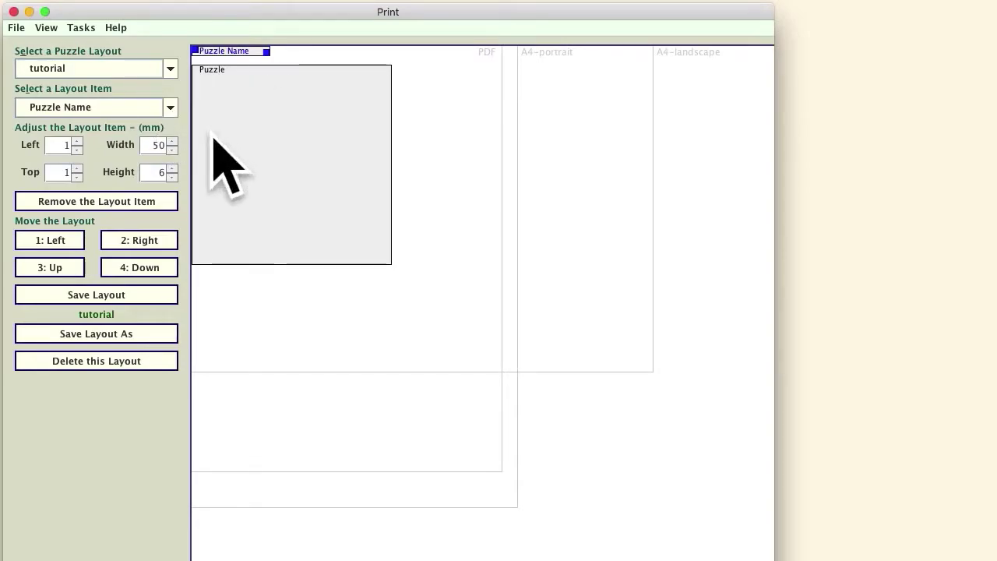
Step: Set the Puzzle Name item's width to 128 mm and height to 9 mm, and display the print preview
double_click(155, 145)
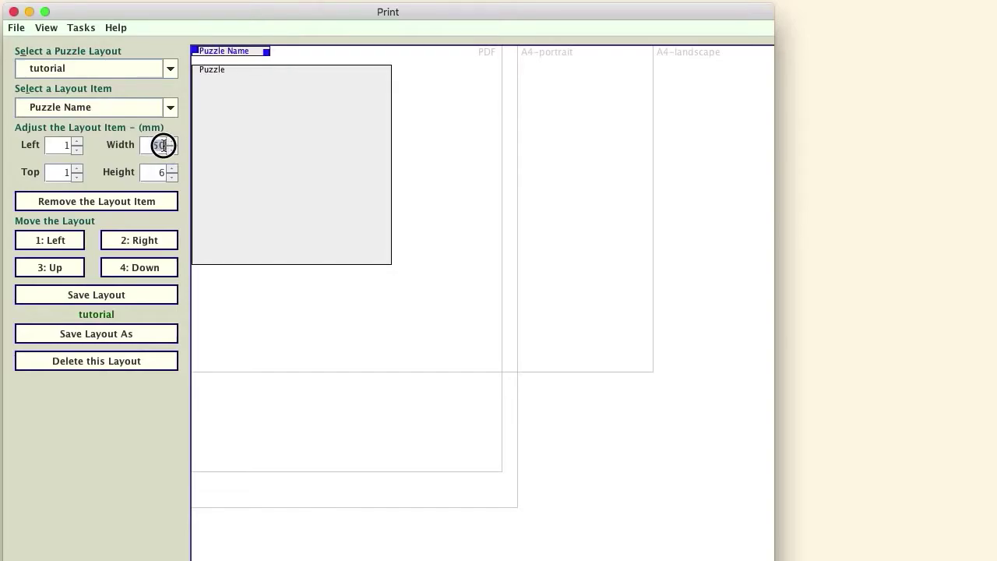
type("128")
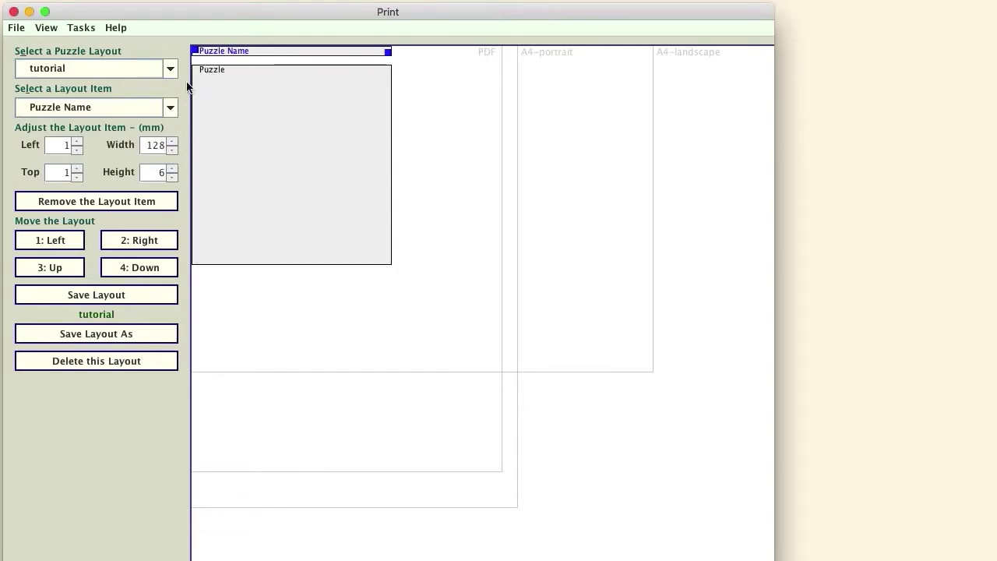
double_click(162, 171)
type("9")
key("Return")
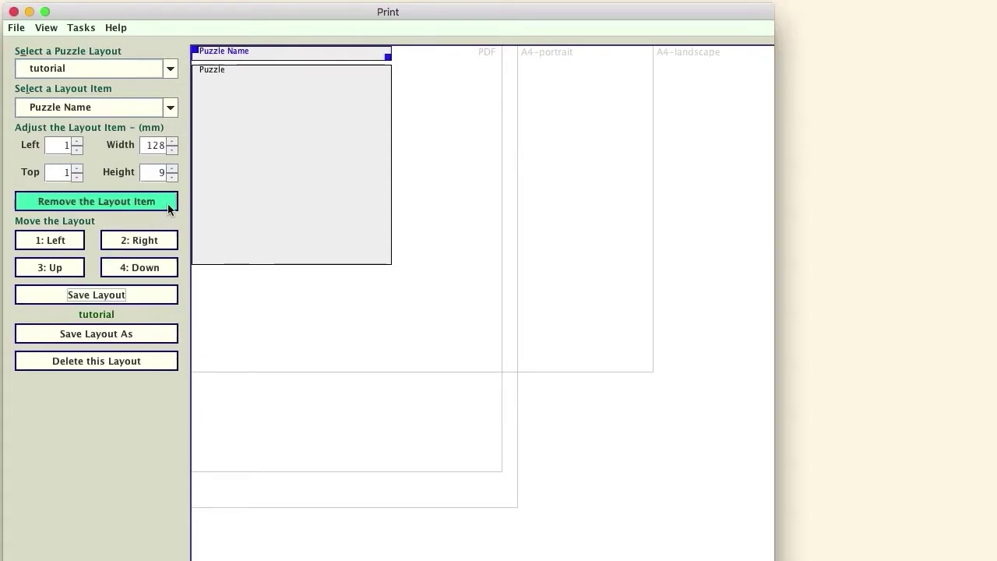
left_click(47, 27)
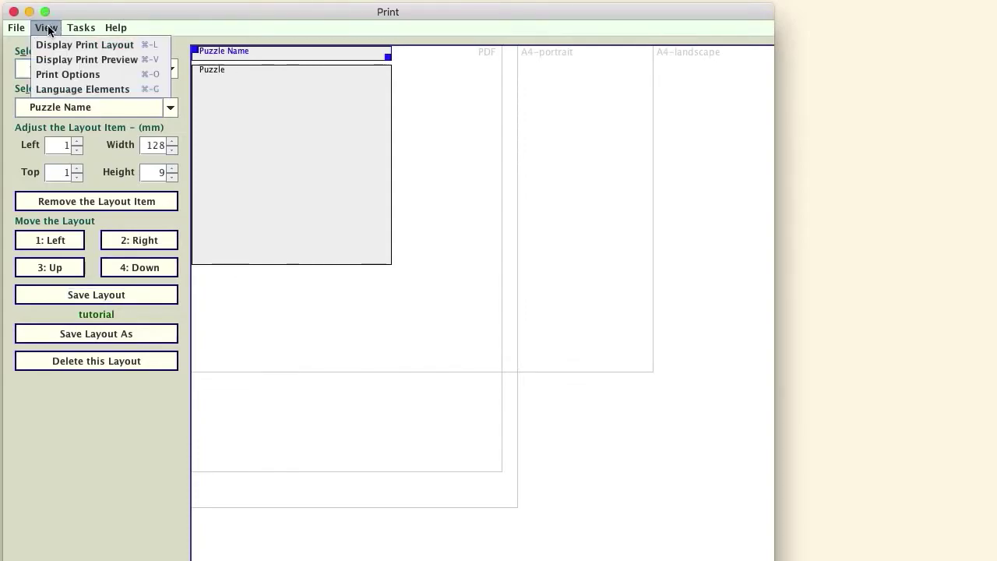
left_click(72, 59)
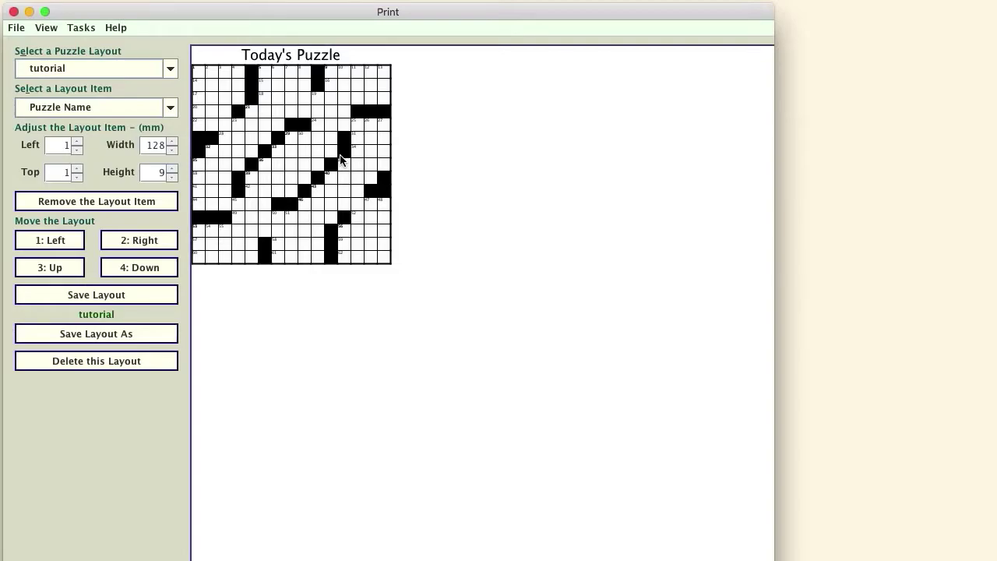
Step: Add the Clues 1 item to the tutorial layout
left_click(172, 109)
left_click_drag(170, 147, 171, 171)
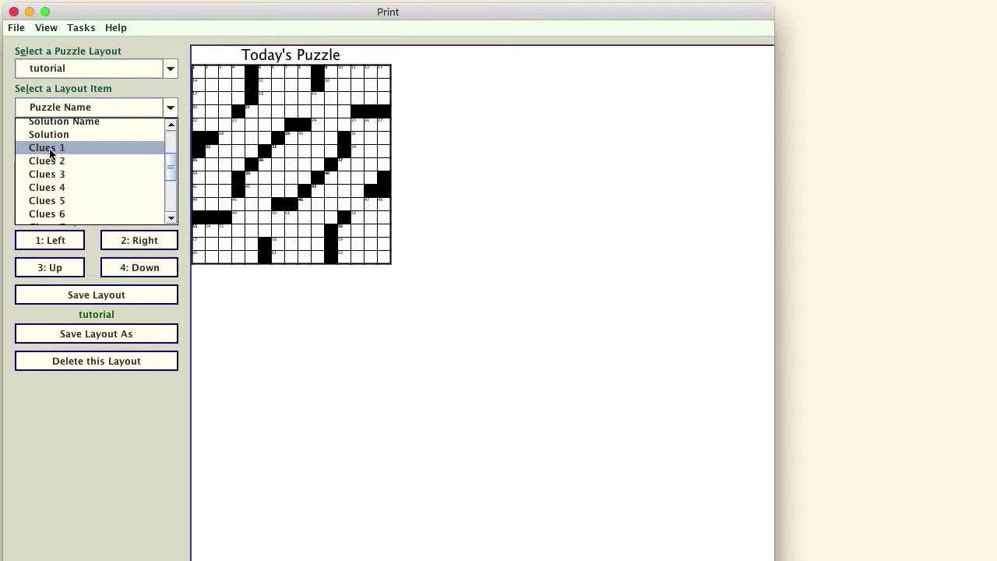
left_click(49, 148)
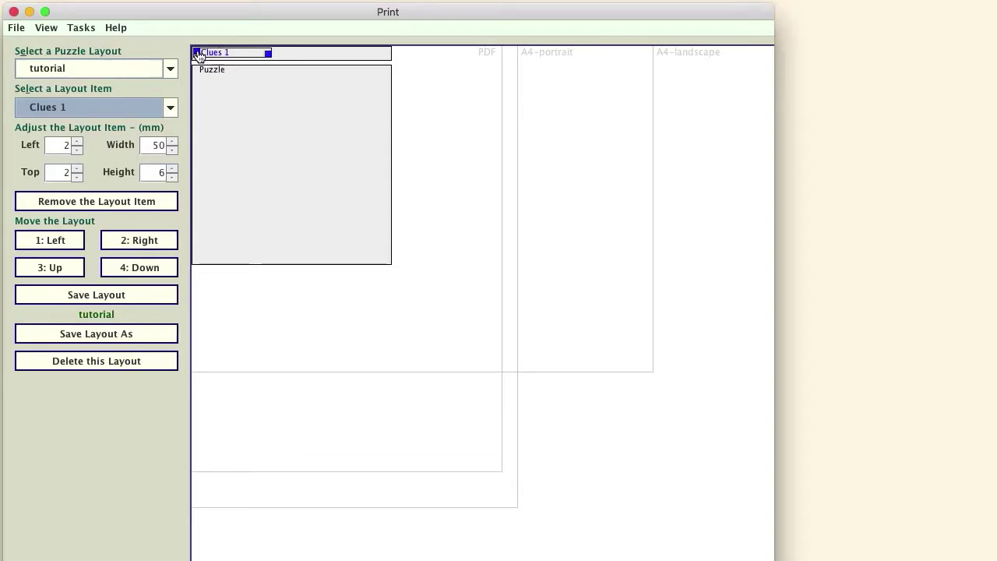
Step: Enlarge the Clues 1 item to about 60 by 123 mm and place it below the puzzle grid at left 1 mm, top 143 mm
left_click_drag(199, 55, 199, 276)
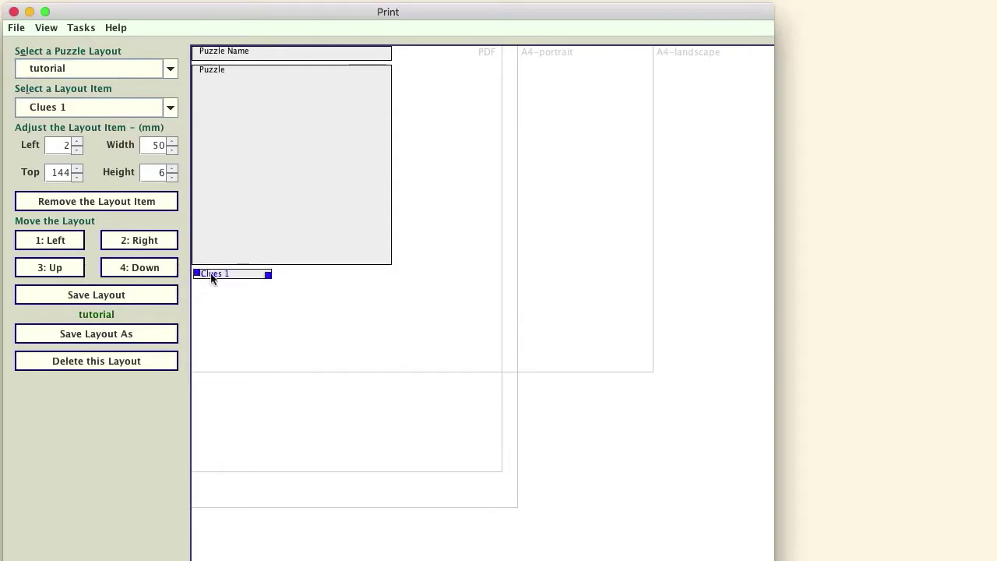
left_click_drag(271, 275, 283, 458)
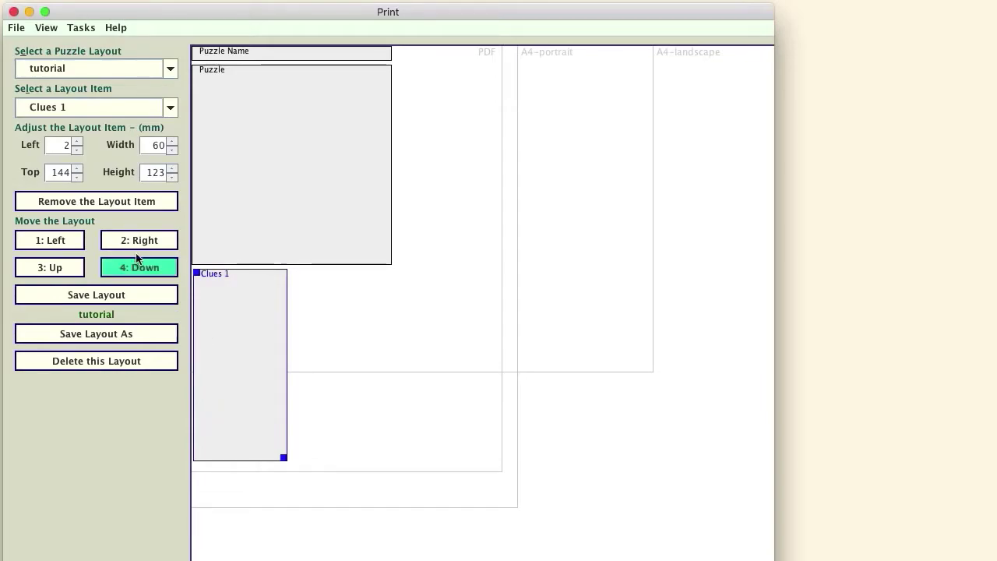
left_click(77, 179)
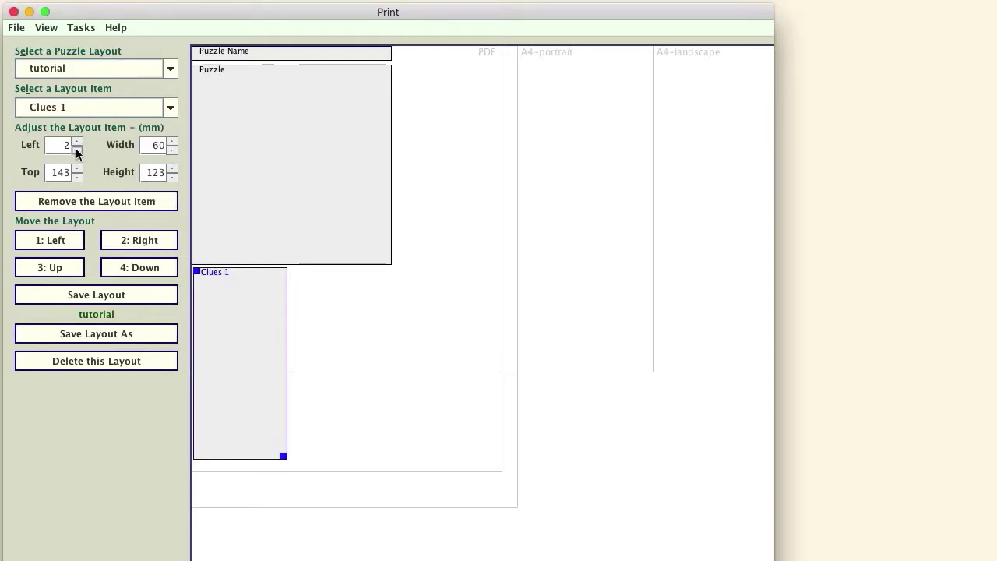
left_click(77, 150)
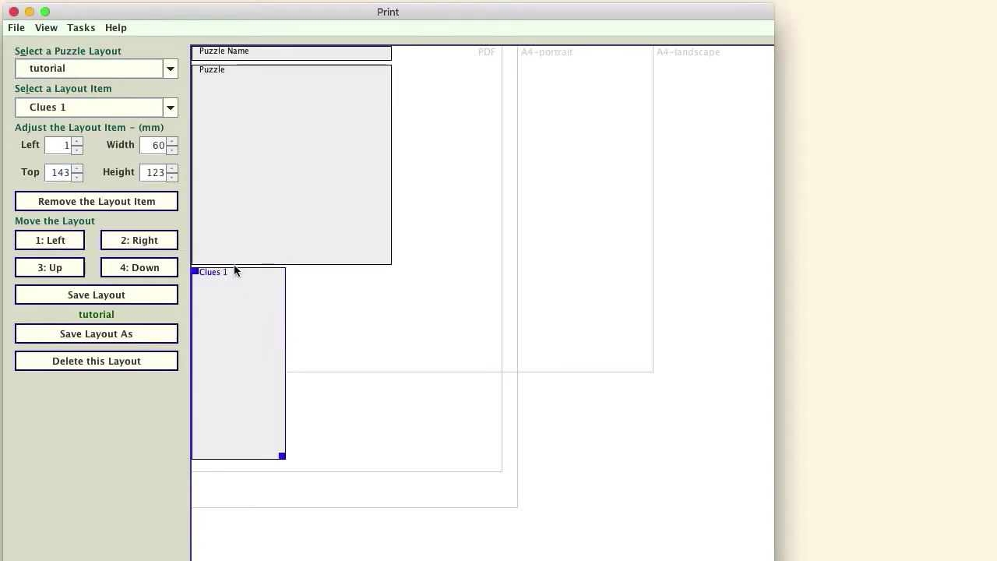
Step: Set the Clues 1 item's width to 62 mm and height to 126 mm
left_click(173, 145)
left_click(173, 142)
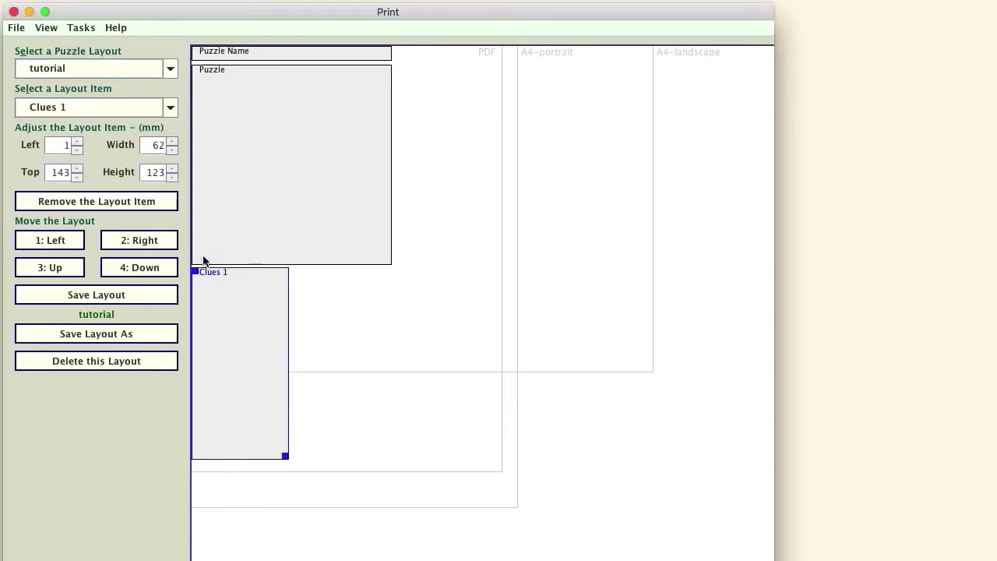
left_click(173, 170)
left_click(173, 169)
left_click(173, 170)
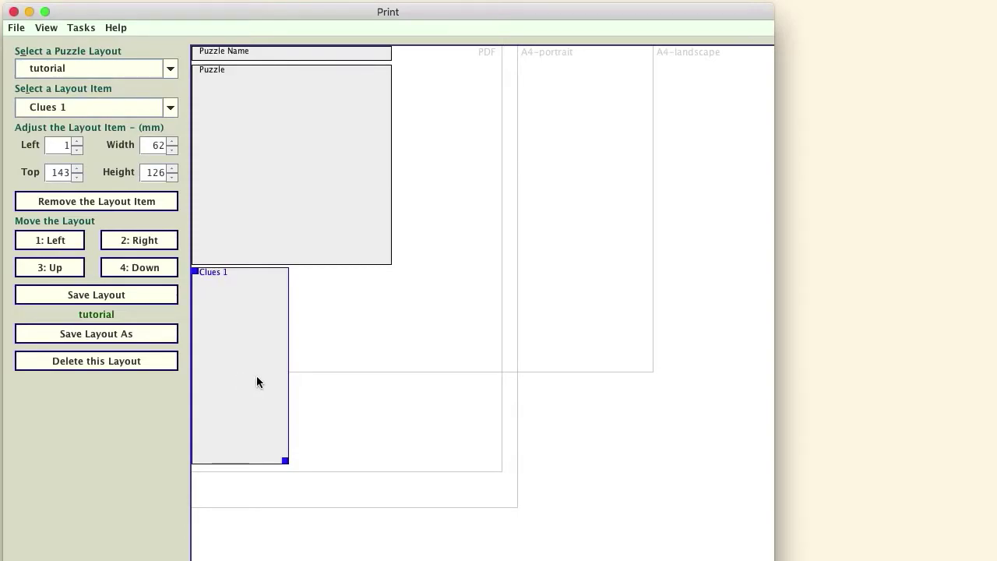
Step: Save the tutorial layout with the Clues 1 item and display the print preview
left_click(134, 301)
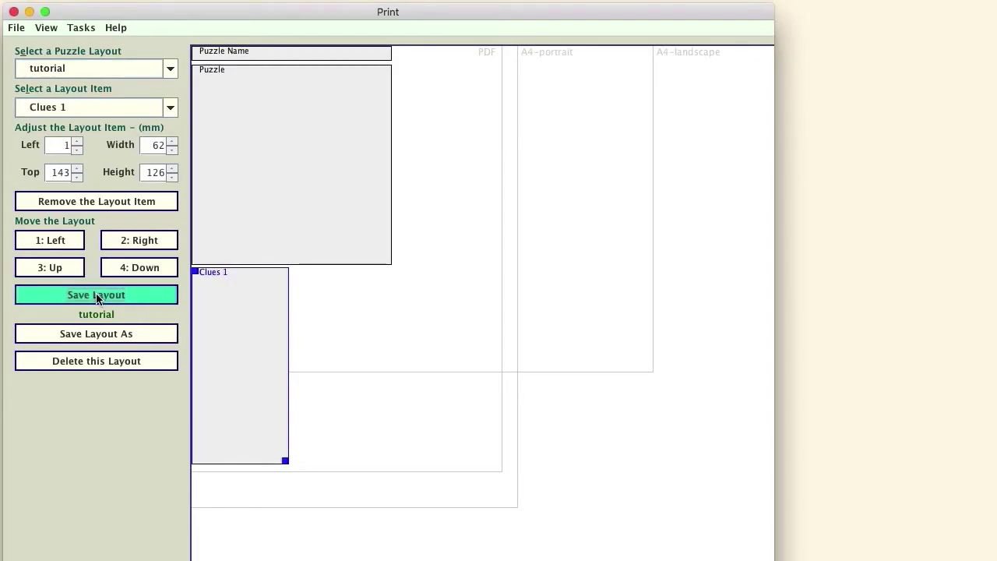
left_click(47, 29)
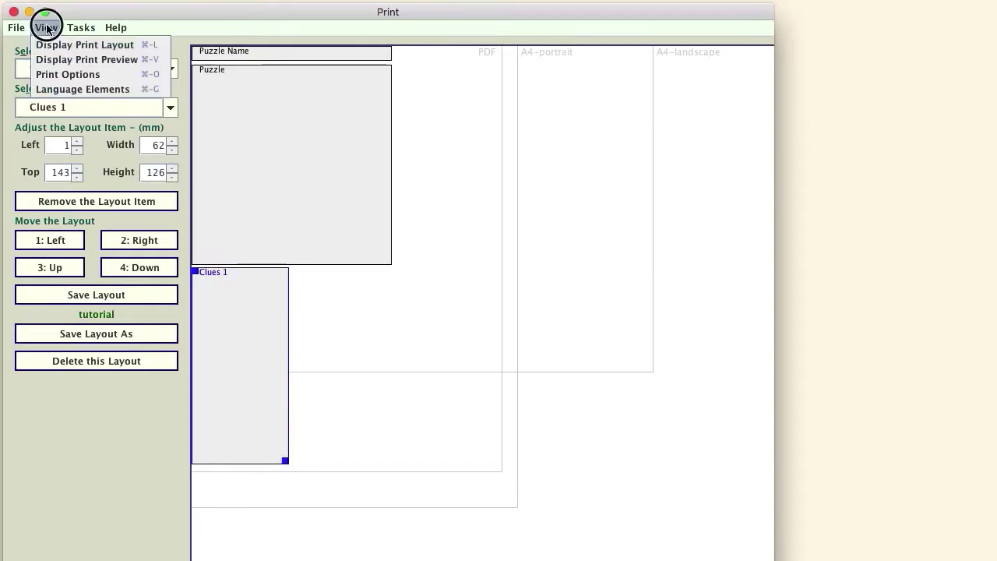
left_click(70, 60)
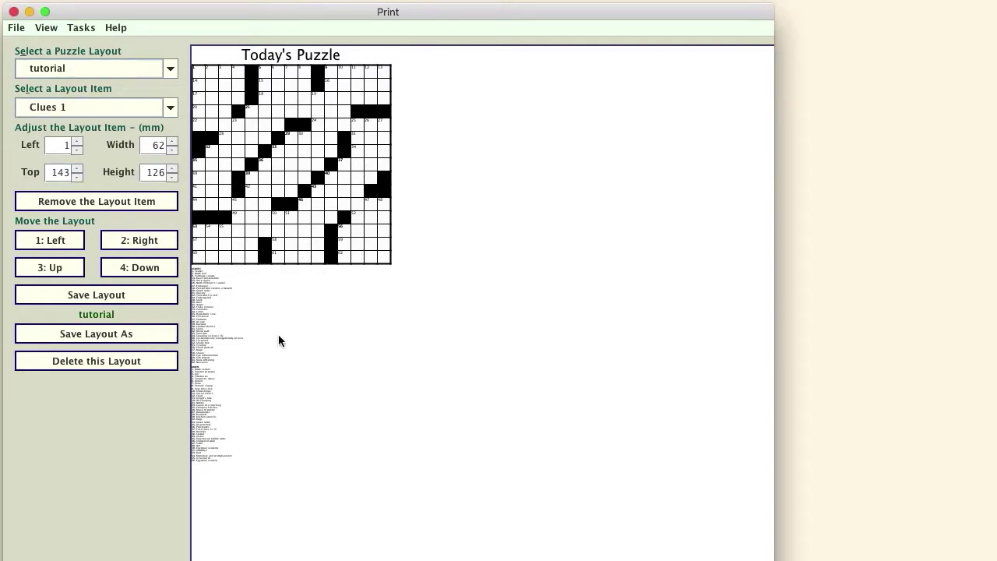
Step: Add the Clues 2 item below the puzzle grid, beside Clues 1, and size it to about 53 by 124 mm
left_click(170, 108)
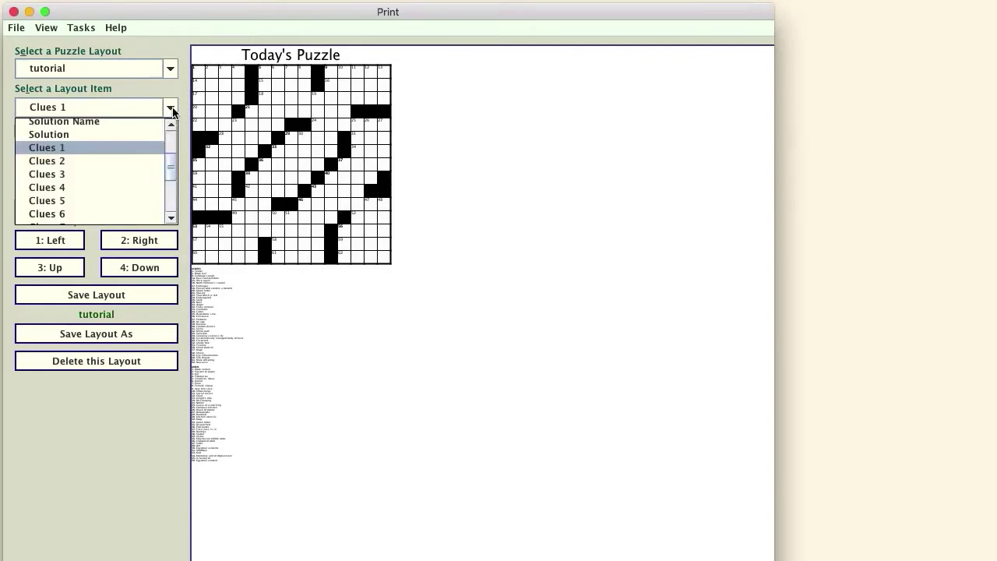
left_click(63, 163)
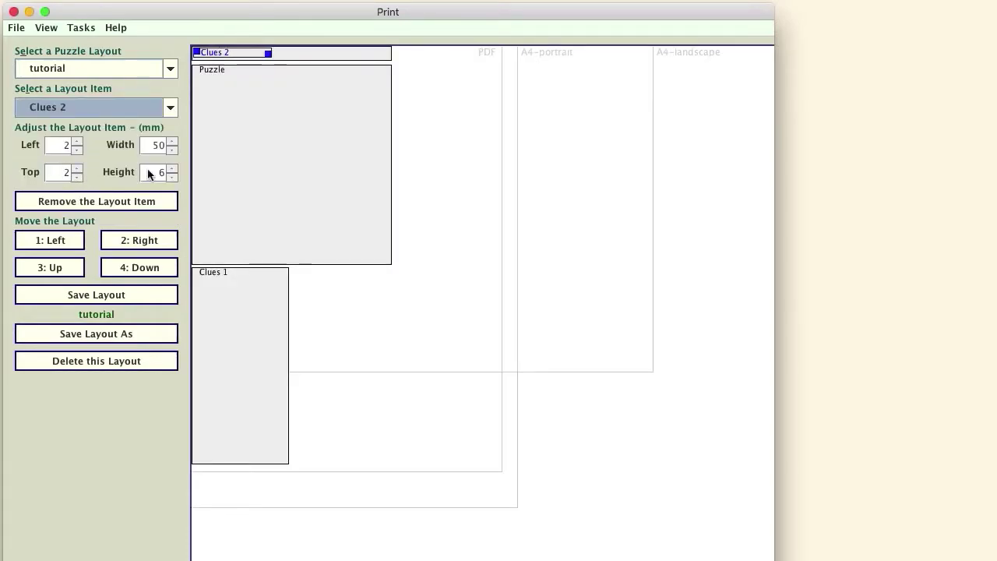
left_click_drag(196, 53, 306, 275)
left_click_drag(379, 276, 383, 461)
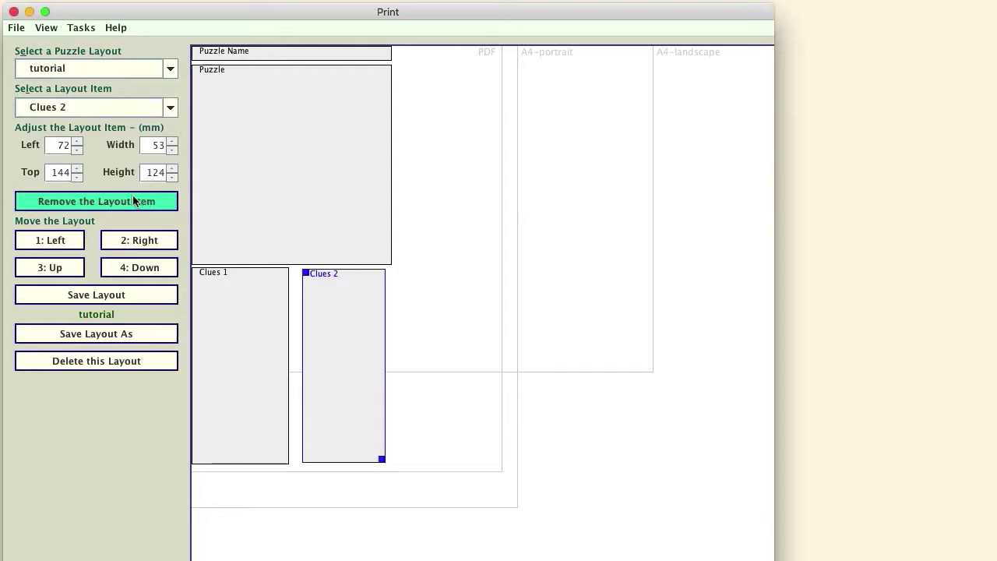
Step: Set the Clues 2 item's top position to 143 mm and left position to 67 mm
left_click(79, 179)
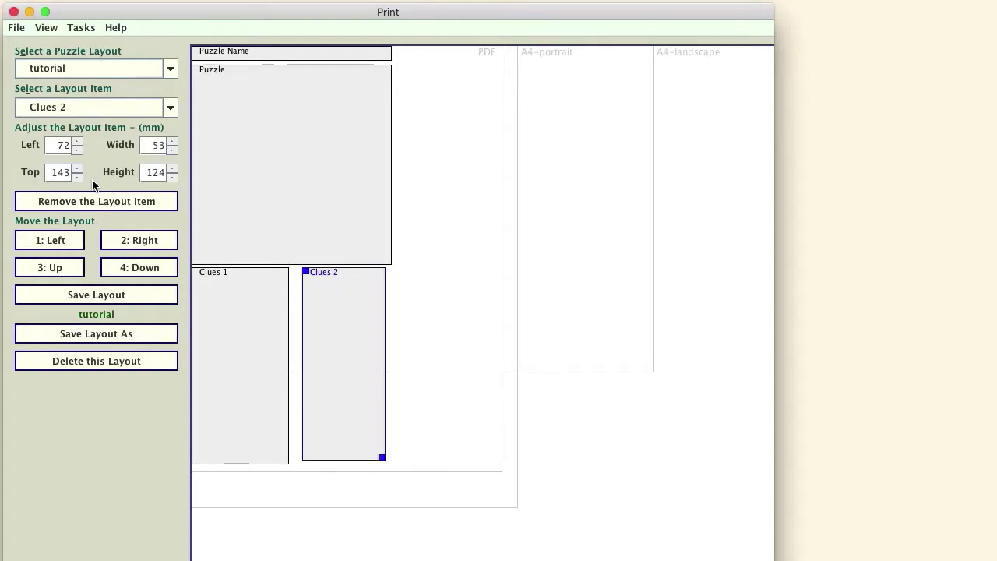
double_click(164, 144)
double_click(58, 145)
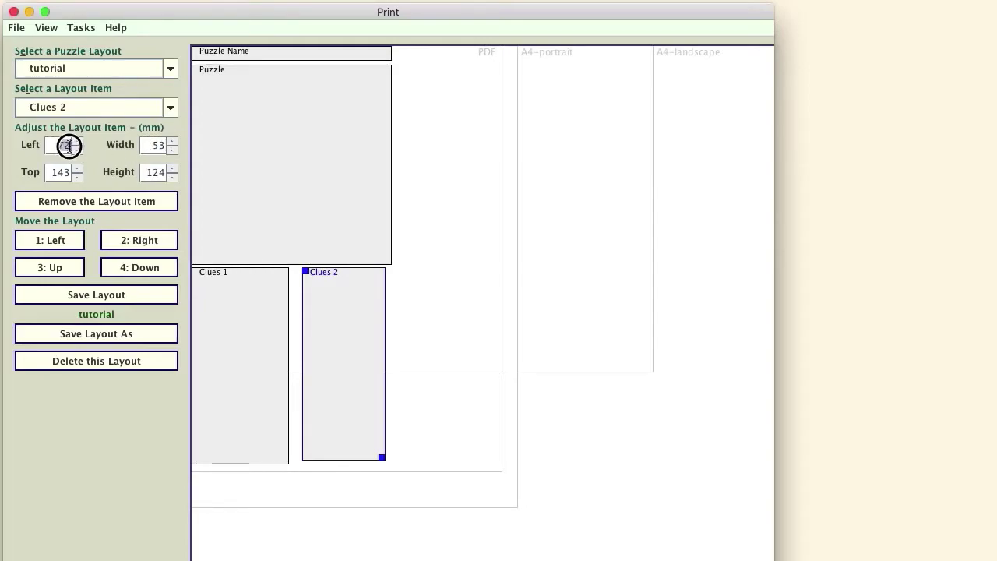
type("67")
key("Return")
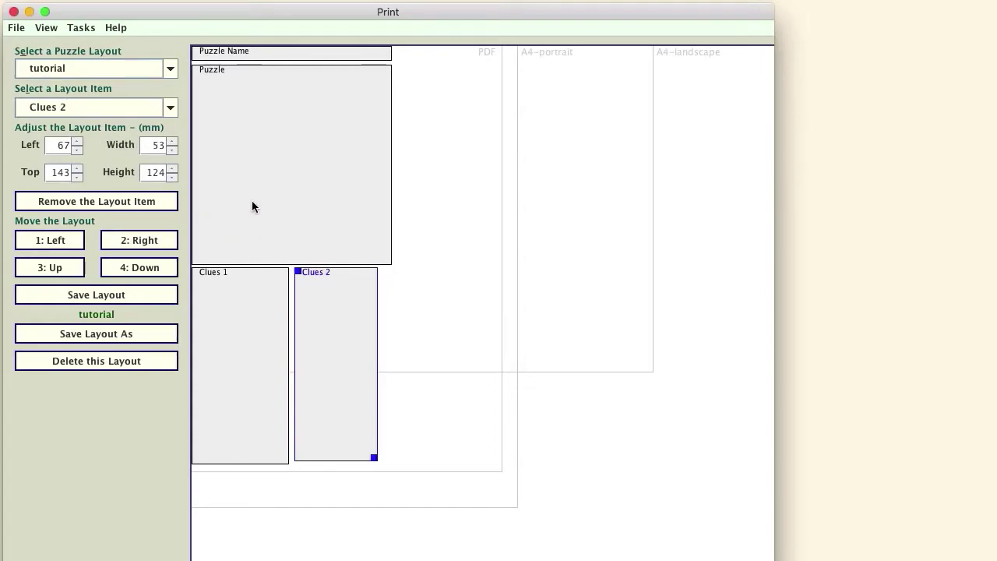
Step: Set the Clues 2 item's width to 62 mm
left_click(156, 145)
double_click(157, 145)
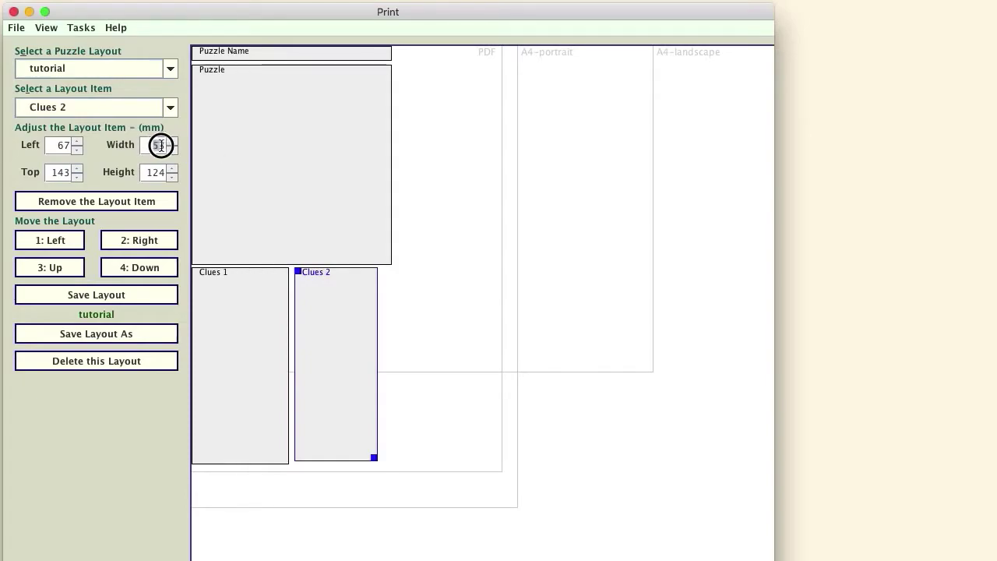
type("62")
key("Return")
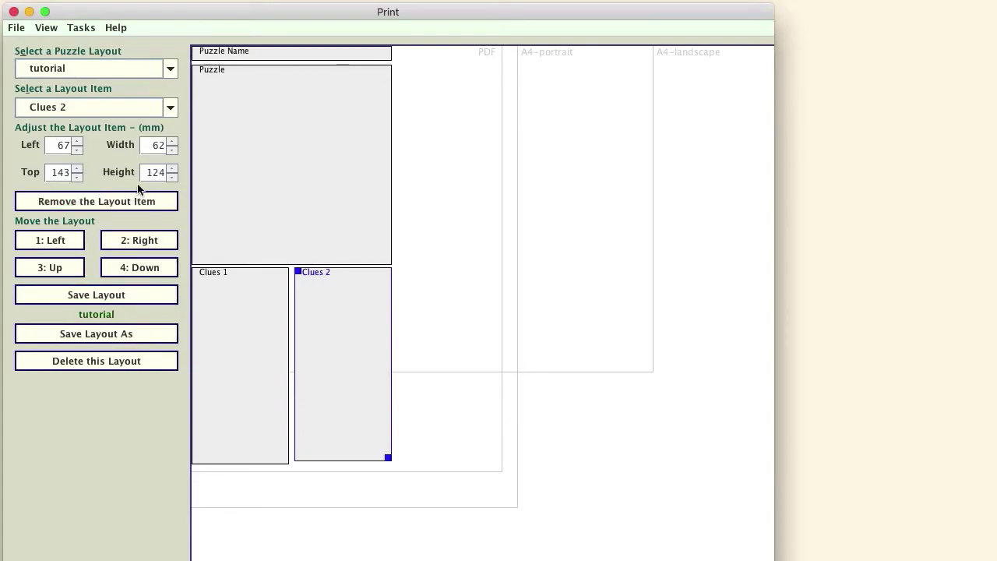
Step: Set the Clues 2 item's height to 143 mm
double_click(158, 172)
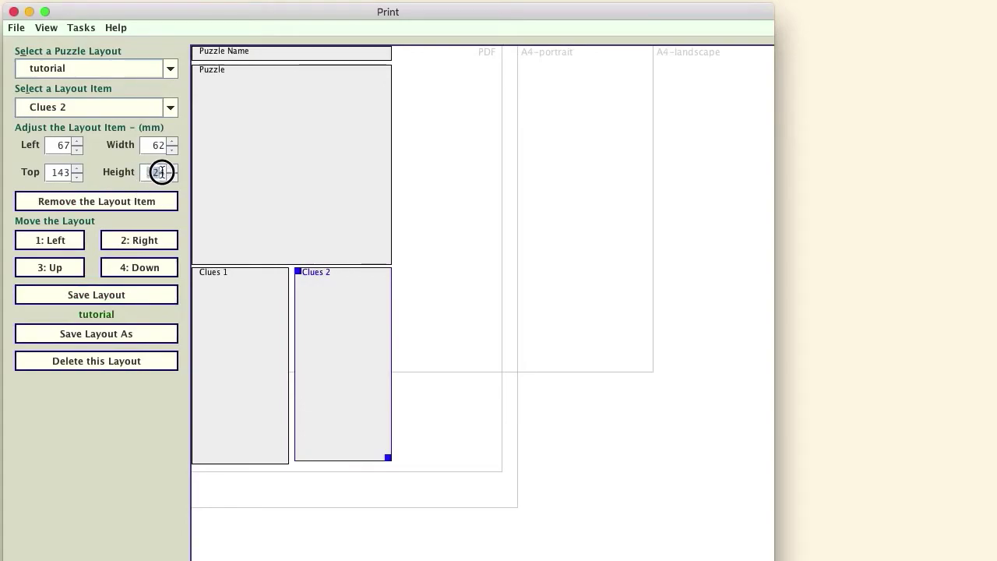
type("143")
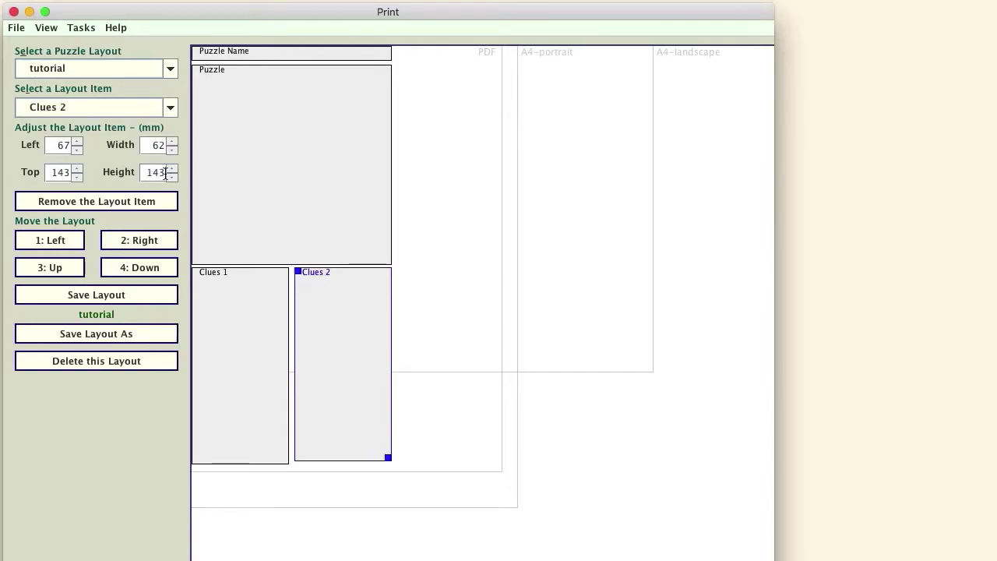
key("Return")
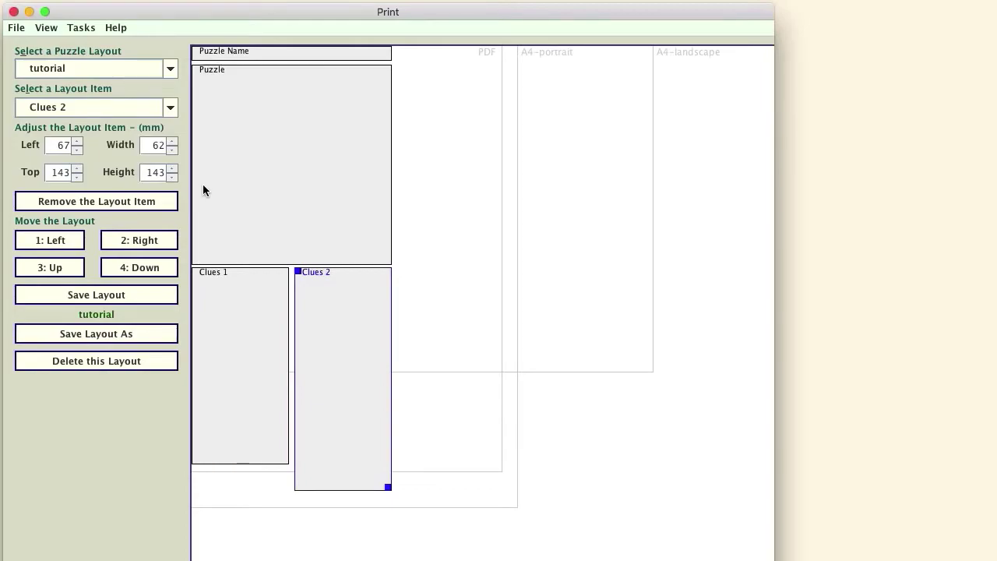
Step: Set the Clues 2 item's height to 126 mm, matching the Clues 1 item
left_click_drag(154, 173, 162, 172)
type("120")
key("Return")
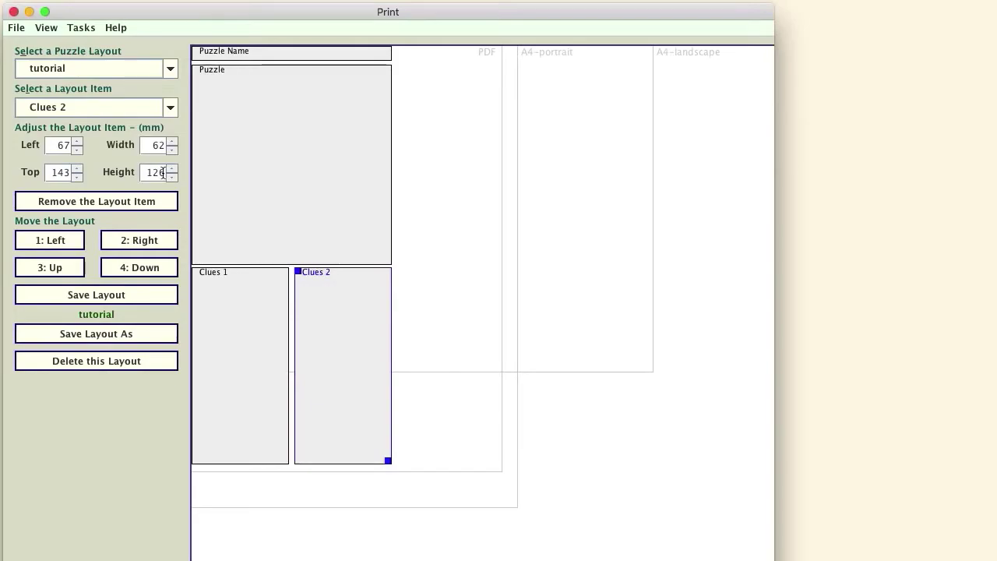
Step: Save the tutorial layout with the Clues 2 item and display the print preview
left_click(112, 298)
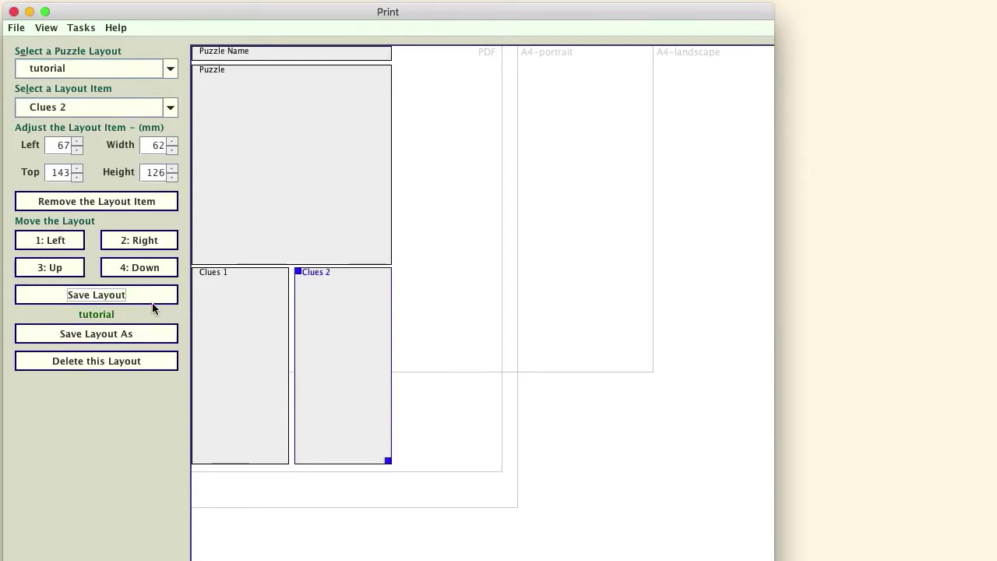
left_click(47, 27)
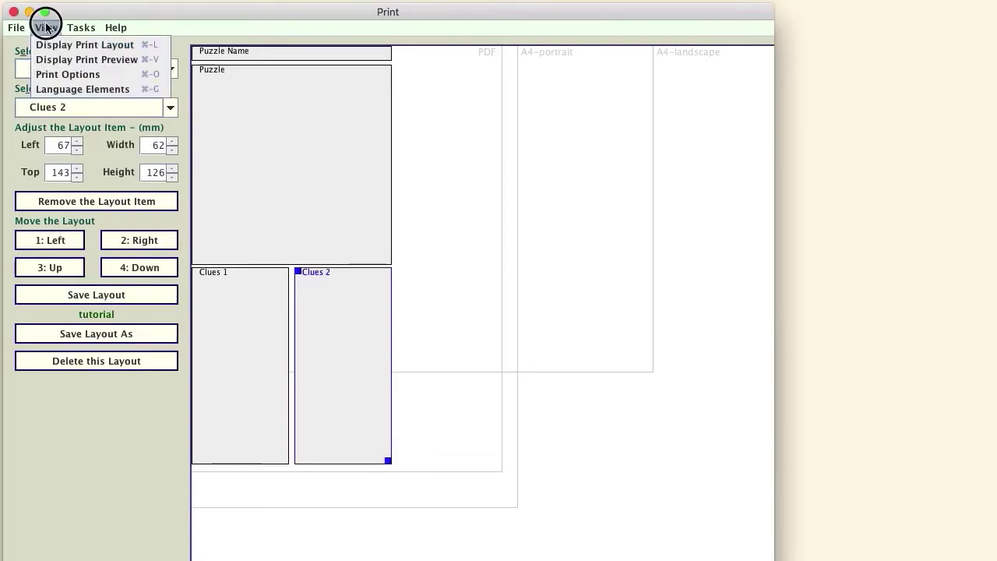
left_click(71, 58)
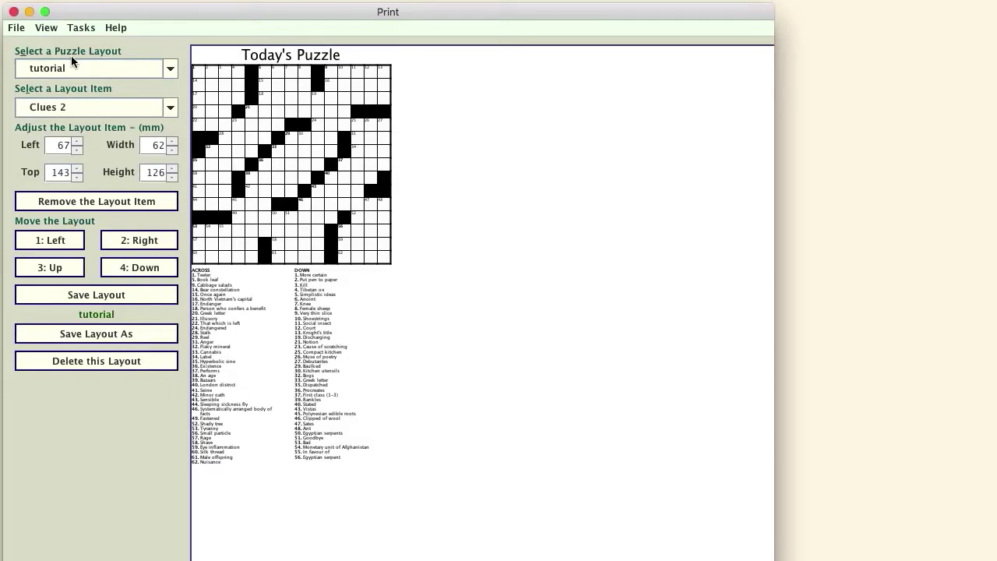
Step: Add the Clues 3 item to the right of the Puzzle Name item, 1 mm from the top, sized about 58 by 183 mm
left_click(171, 108)
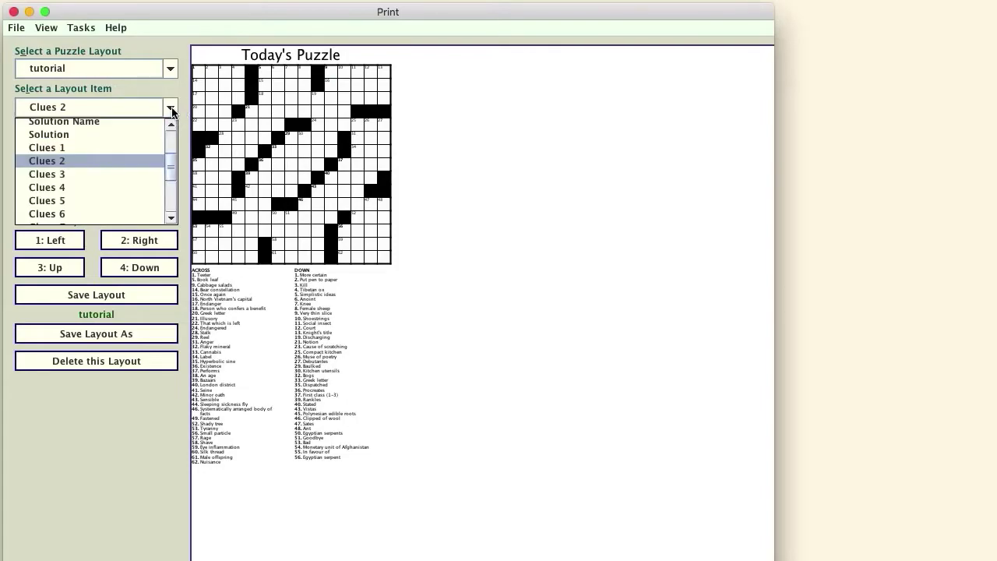
left_click(63, 175)
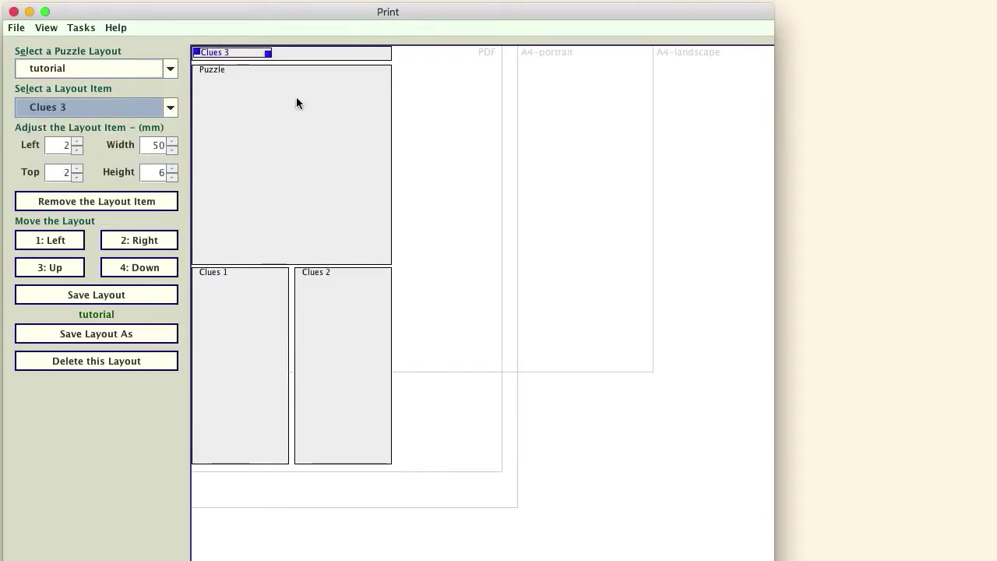
left_click_drag(211, 49, 400, 54)
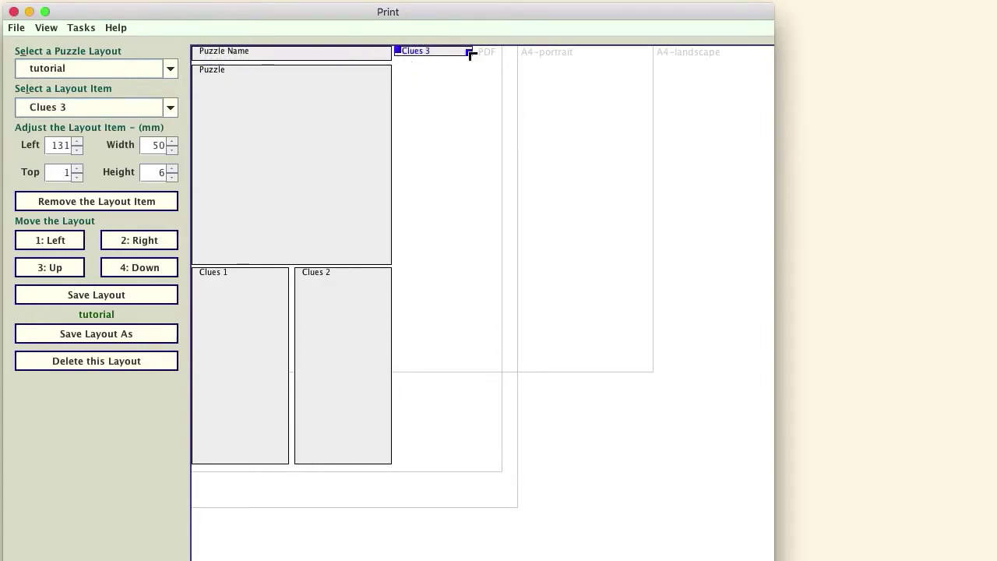
left_click_drag(469, 52, 482, 329)
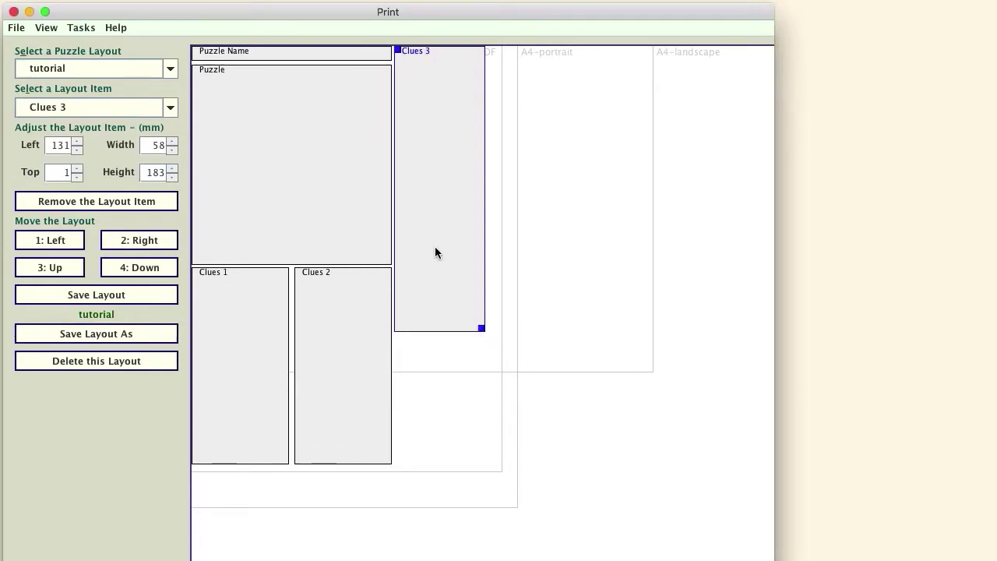
Step: Set the Clues 3 item's left position to 132 mm and width to 62 mm
left_click(78, 142)
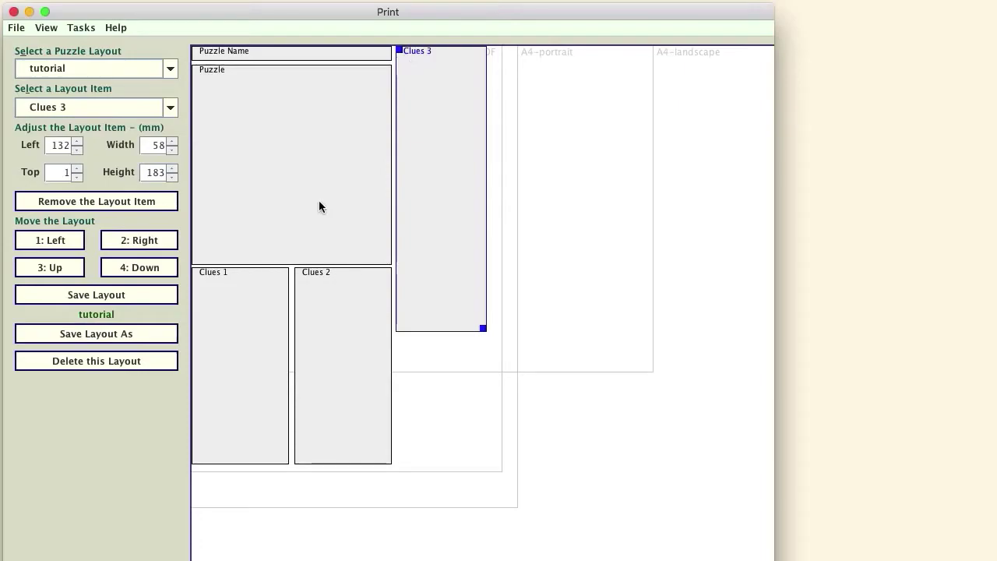
left_click(172, 143)
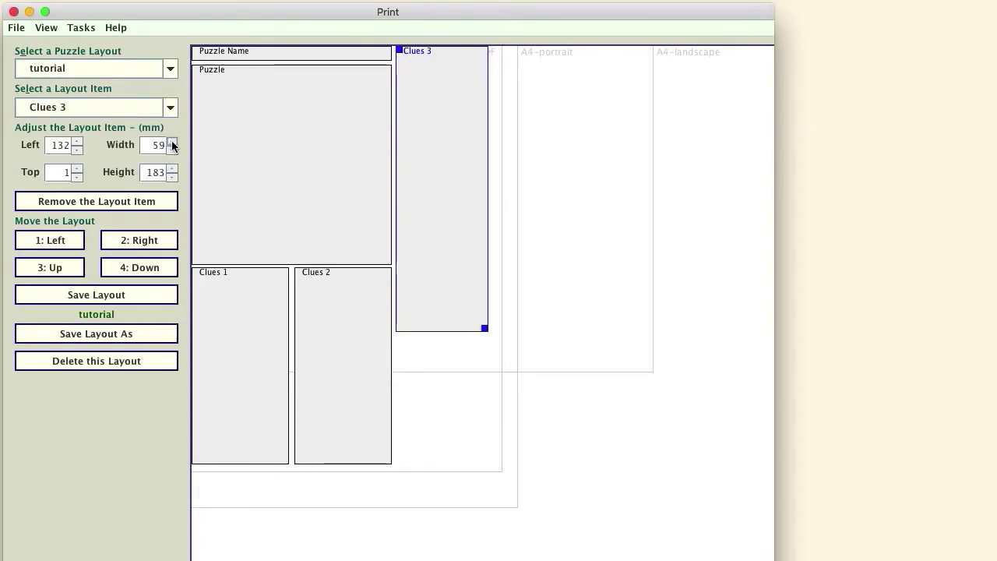
left_click(172, 144)
left_click(172, 143)
left_click(172, 143)
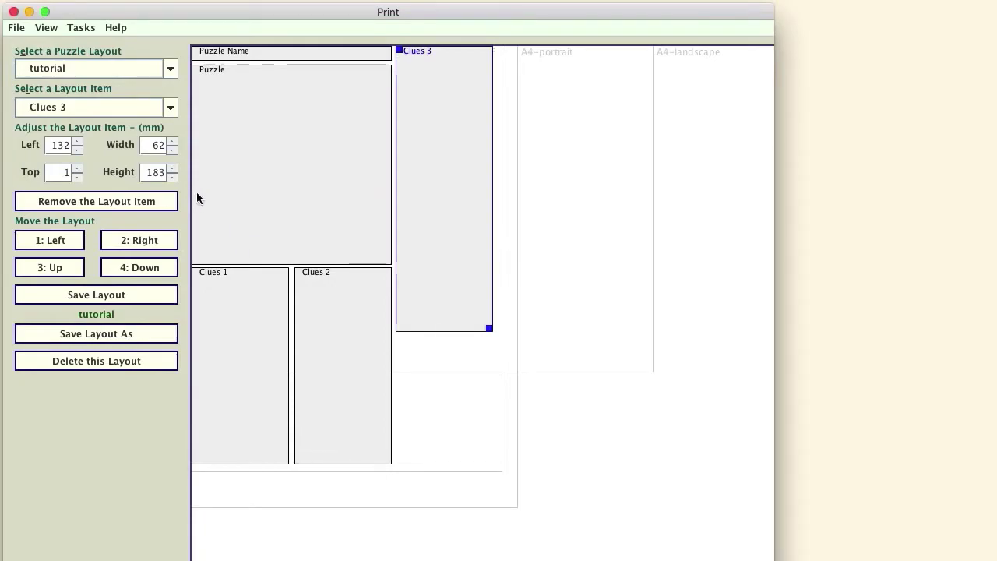
Step: Set the Clues 3 item's height to 196 mm
double_click(161, 172)
type("196")
key("Return")
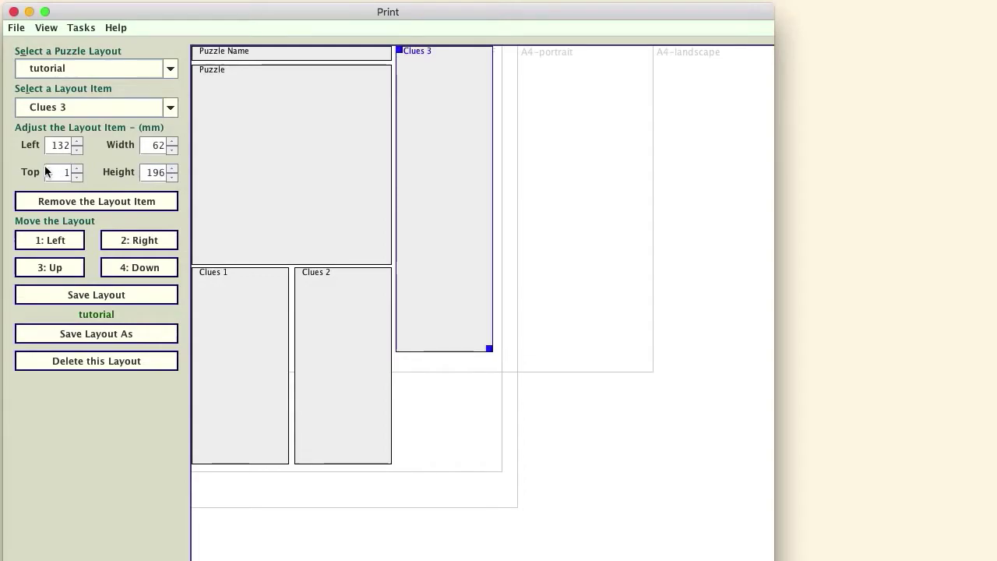
Step: Save the tutorial layout with the Clues 3 item and display the print preview
left_click(115, 294)
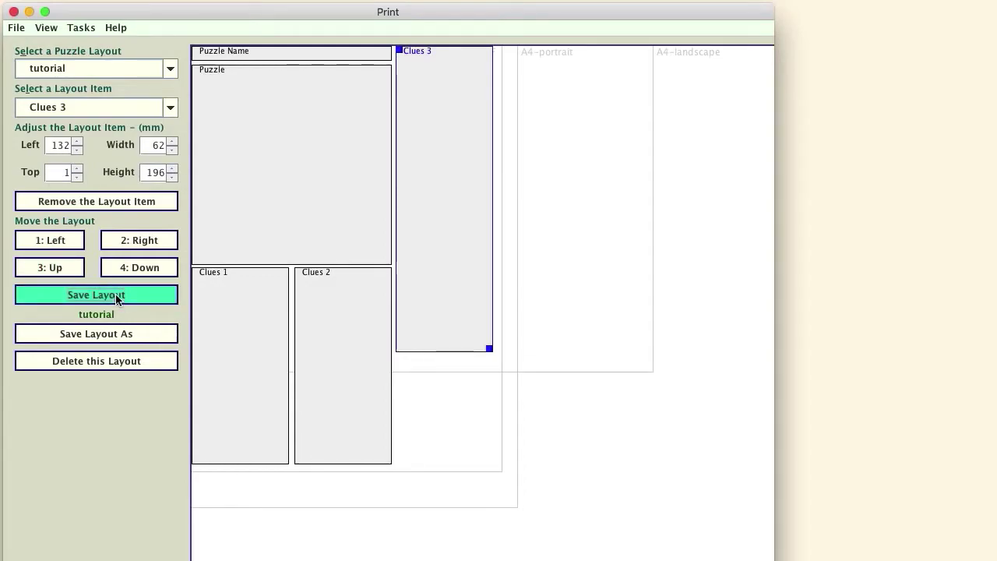
left_click(44, 28)
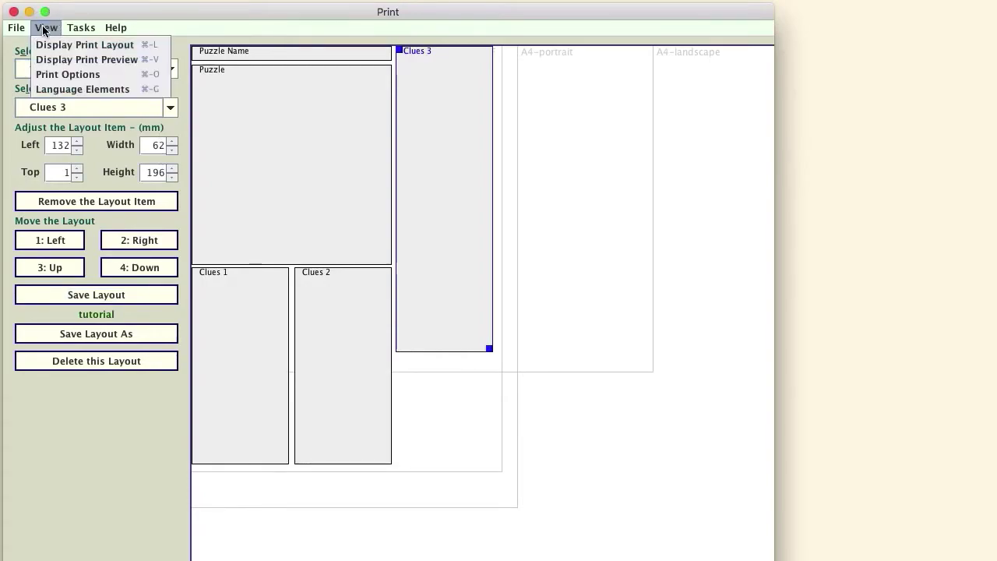
left_click(70, 58)
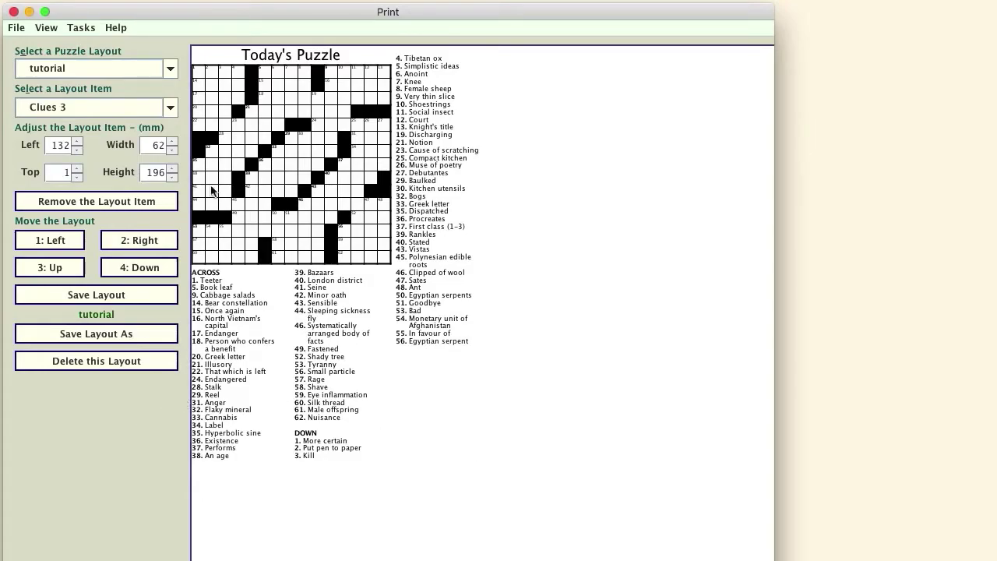
Step: Add the Solution item below the Clues 3 item, about 137 mm from the left and 213 mm from the top
left_click(170, 107)
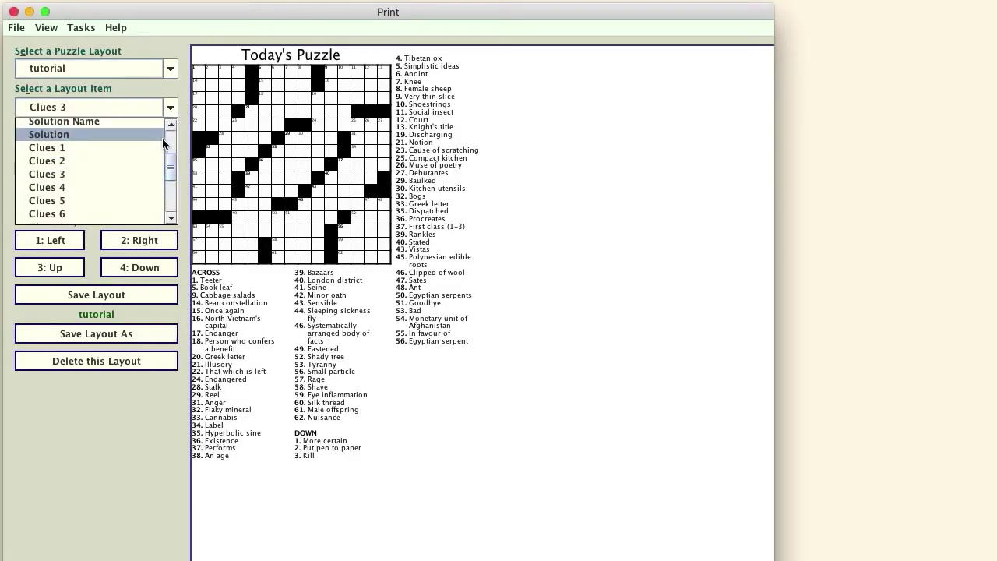
left_click(54, 136)
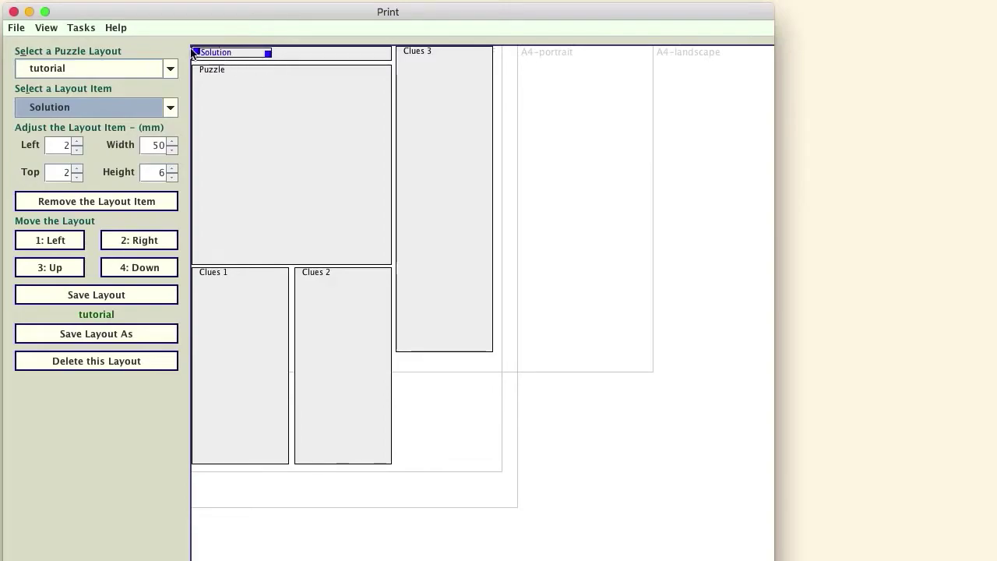
left_click_drag(197, 52, 409, 385)
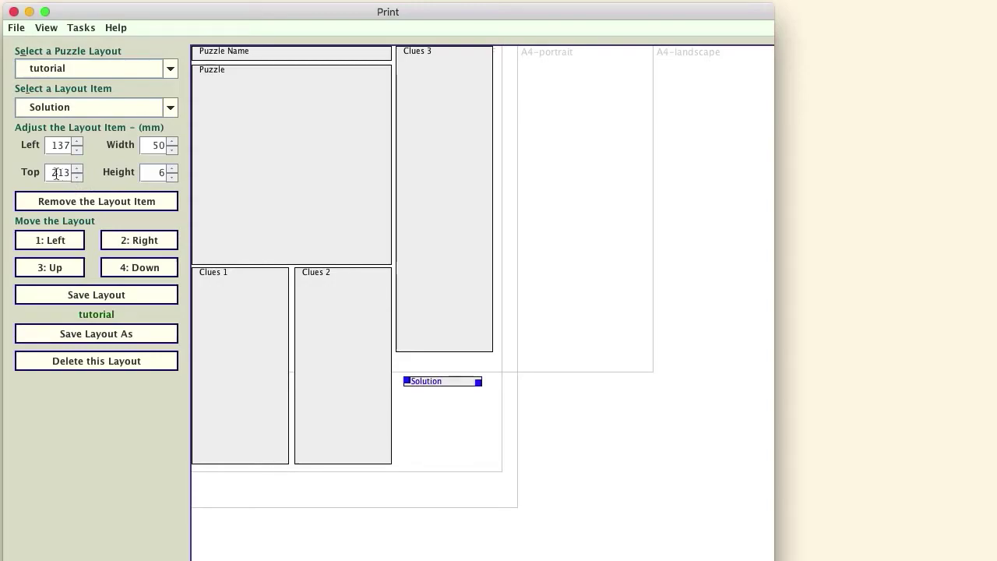
Step: Set the Solution item's top position to 207 mm and left position to 132 mm
left_click_drag(56, 173, 69, 172)
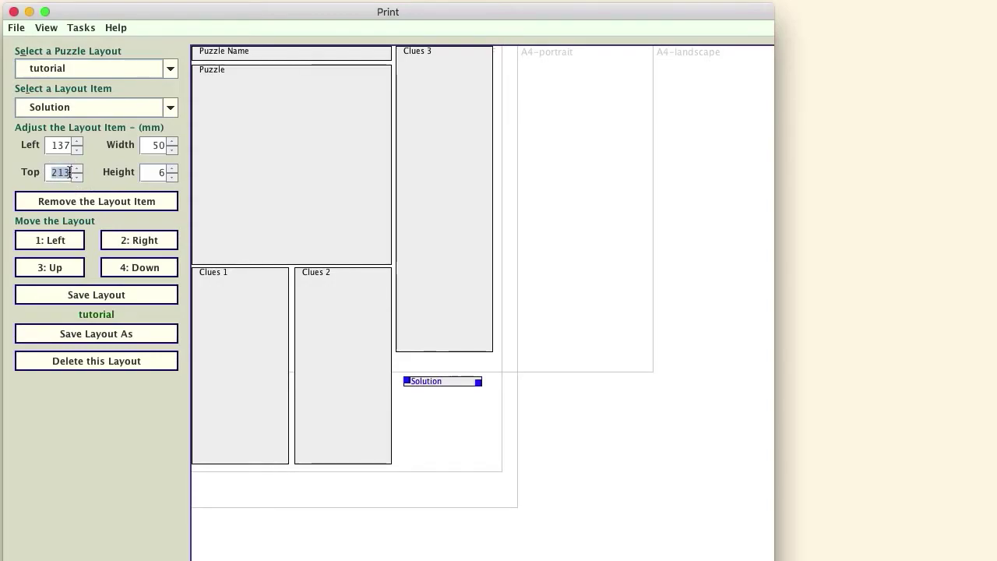
type("207")
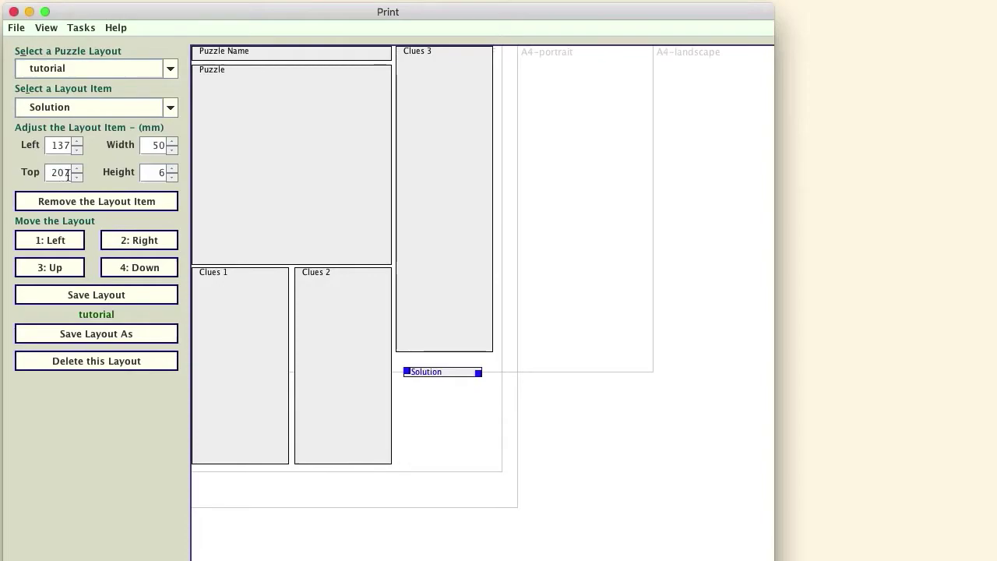
left_click_drag(50, 145, 71, 145)
type("1")
key("Return")
Step: Set the Solution item's width and height to 62 mm each
double_click(157, 145)
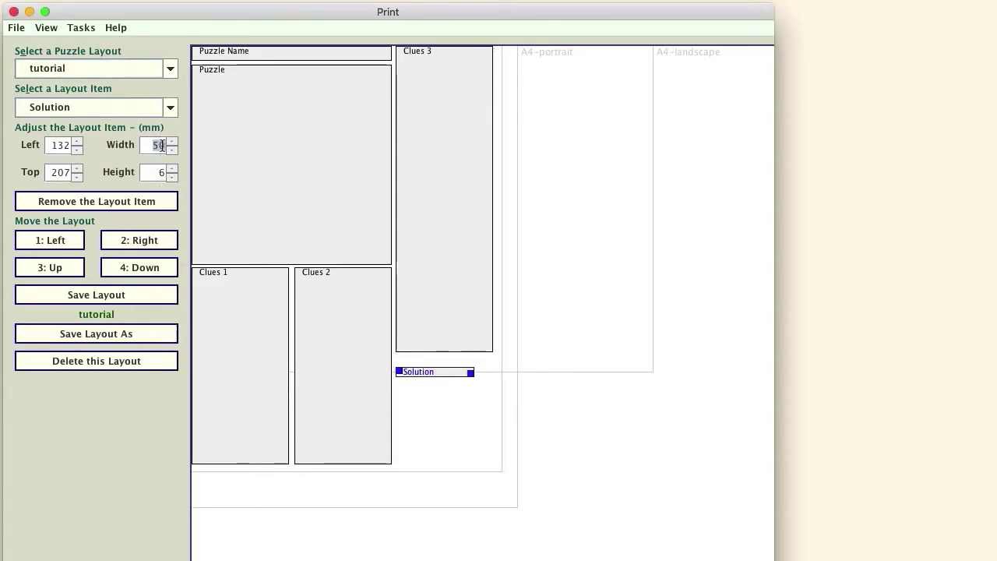
type("62")
key("Return")
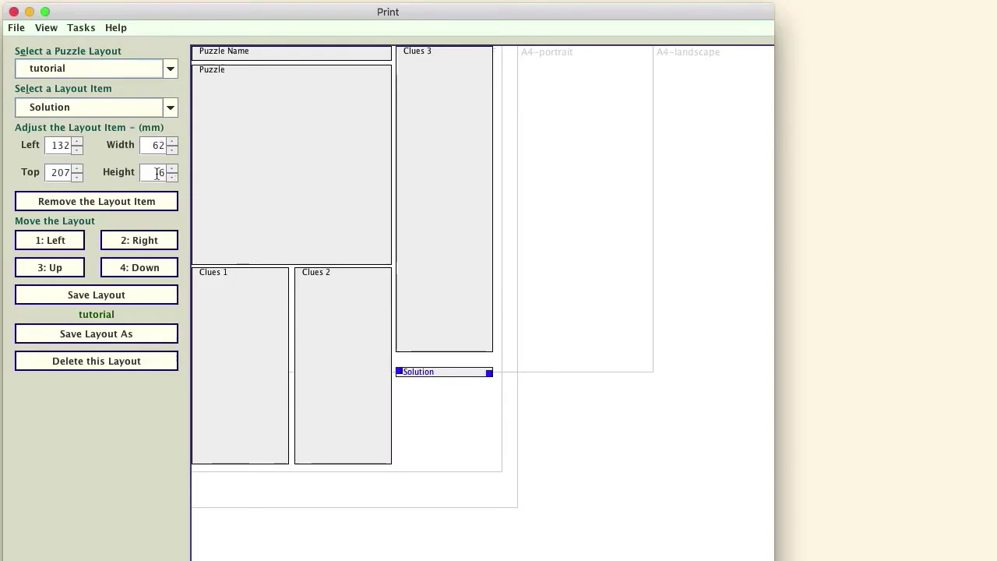
double_click(162, 172)
key("Return")
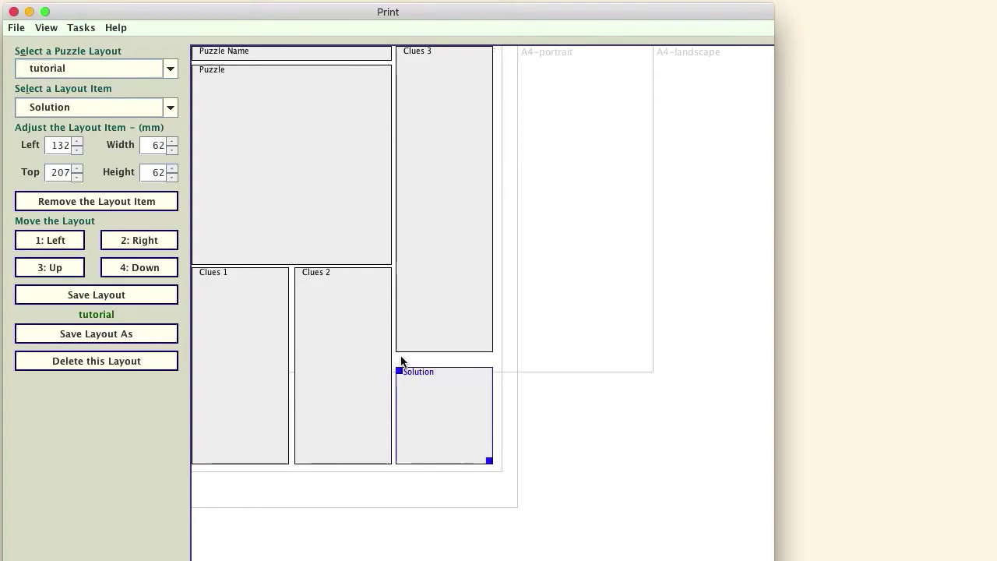
Step: Add the Solution Name item between Clues 3 and Solution, about 134 mm from the left and 199 mm from the top
left_click(421, 359)
left_click(171, 107)
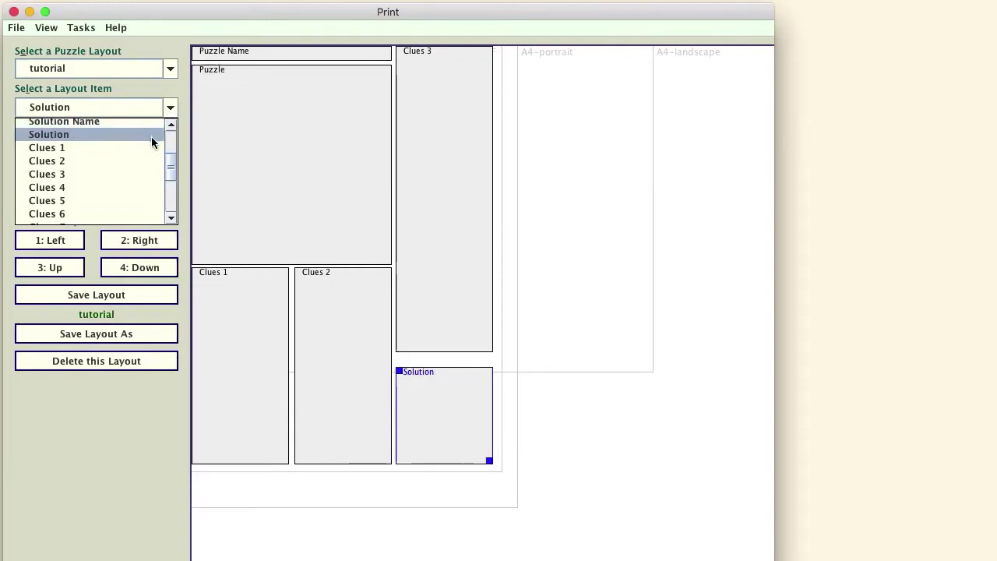
left_click_drag(171, 160, 172, 147)
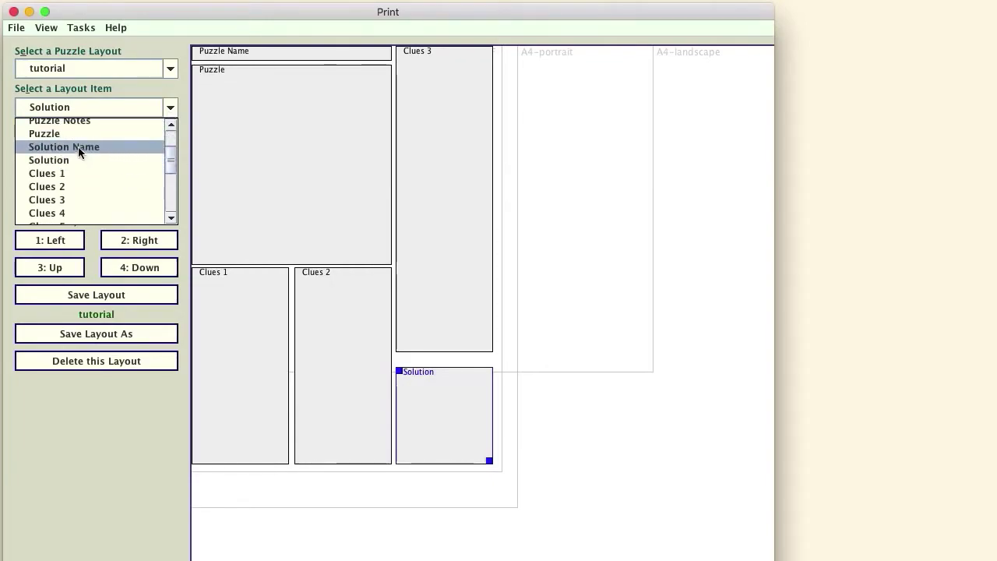
left_click(78, 147)
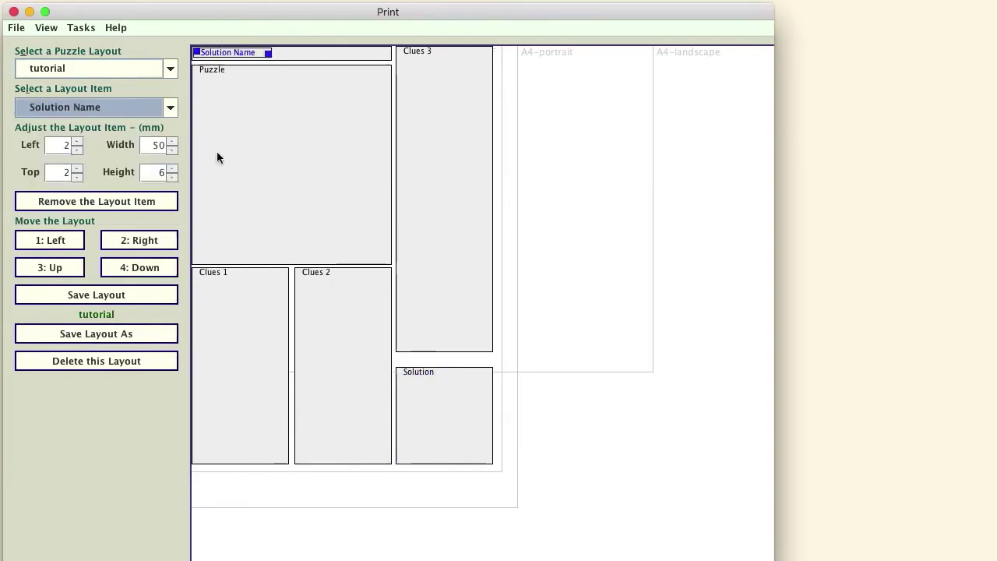
left_click_drag(199, 57, 402, 361)
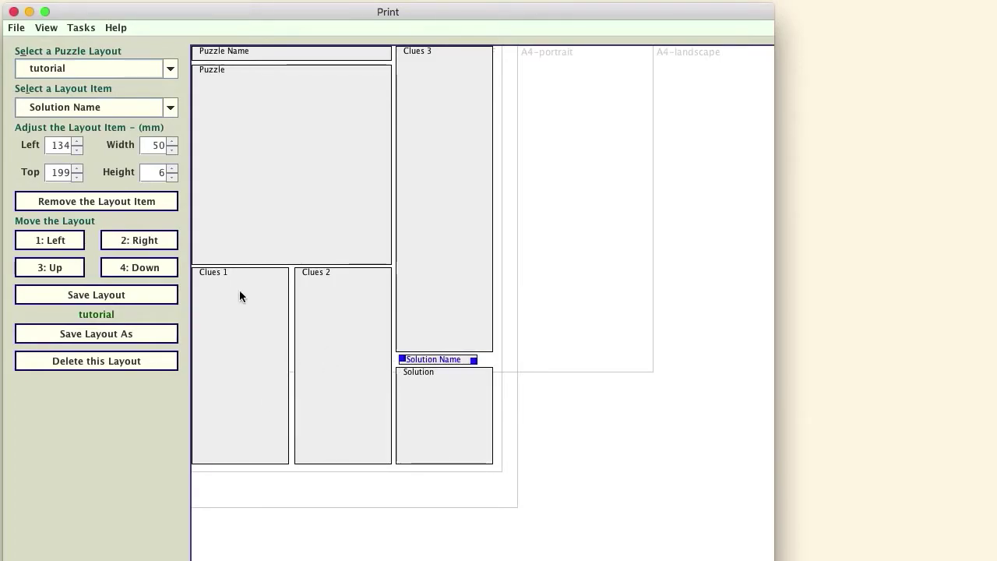
Step: Try a top position of 207 mm for the Solution Name item and restore it to 199 mm
double_click(67, 172)
type("207")
key("Return")
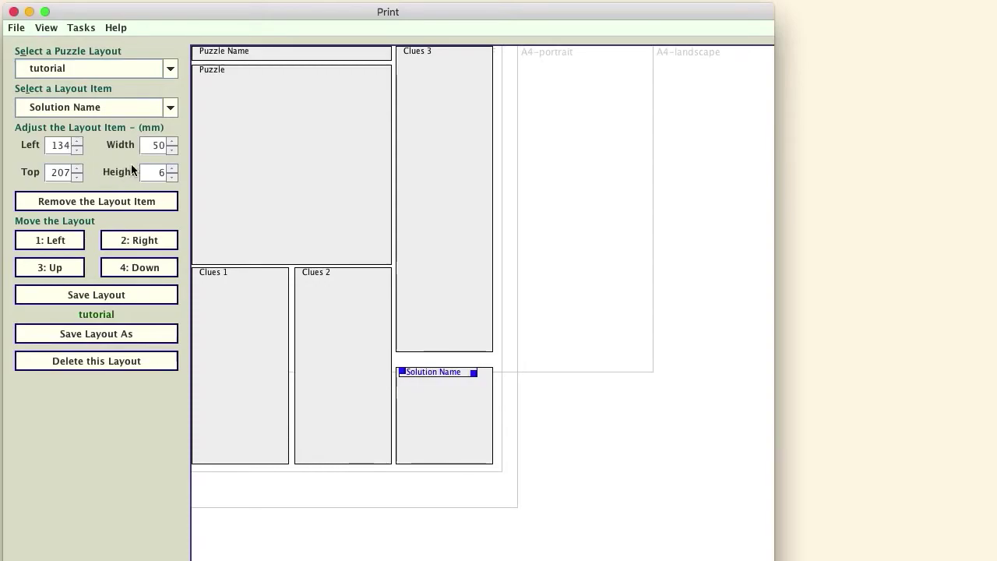
double_click(68, 172)
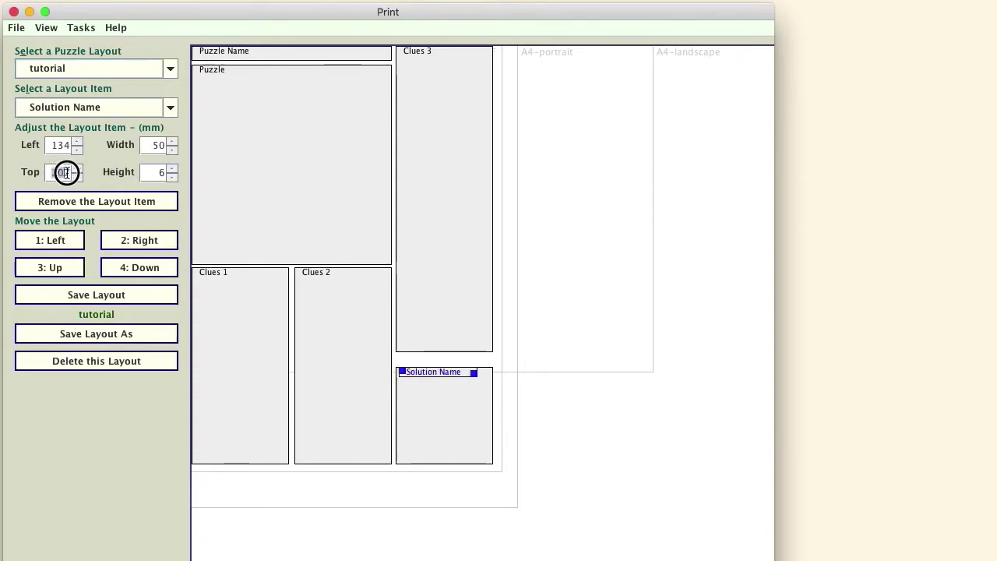
key("BackSpace")
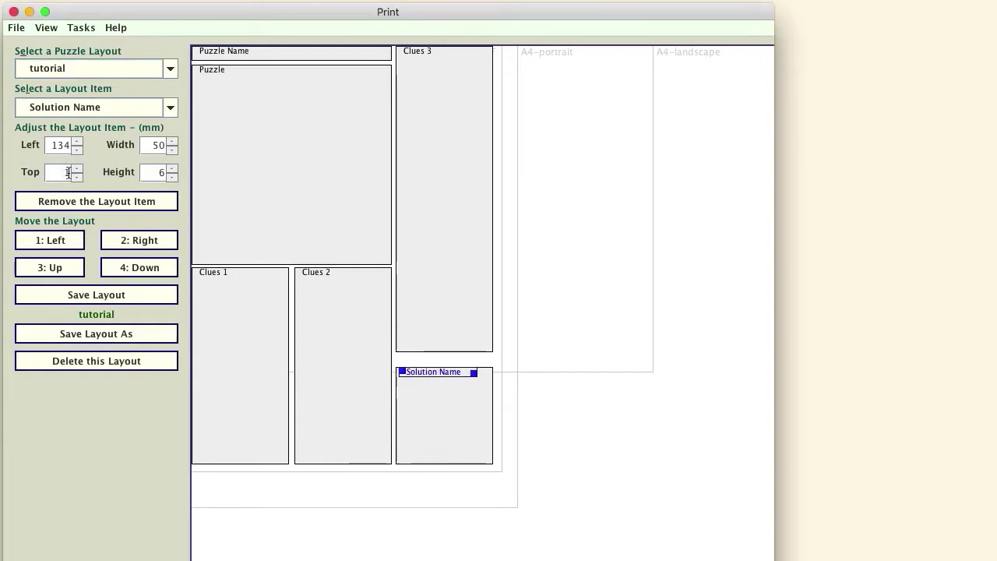
type("199")
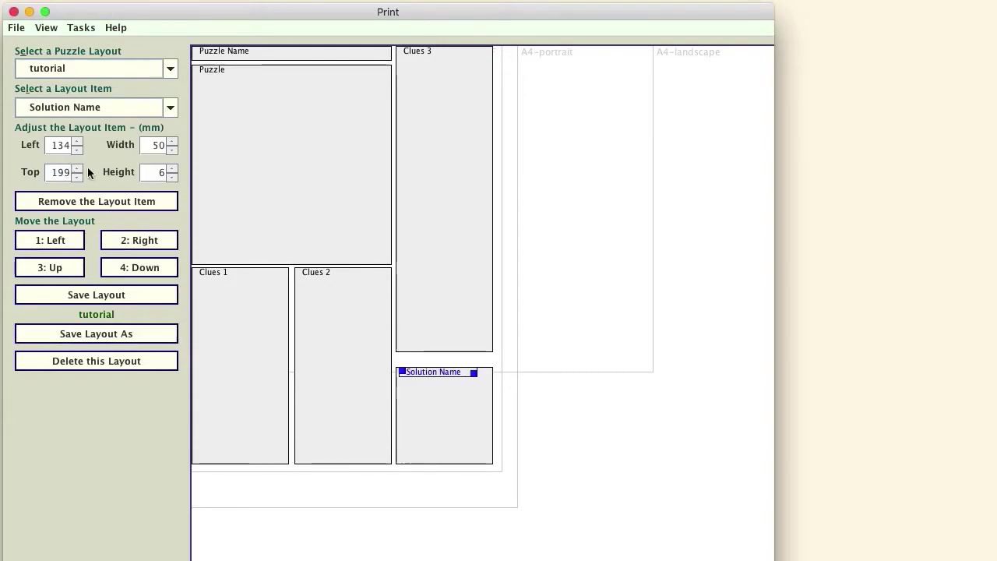
key("Return")
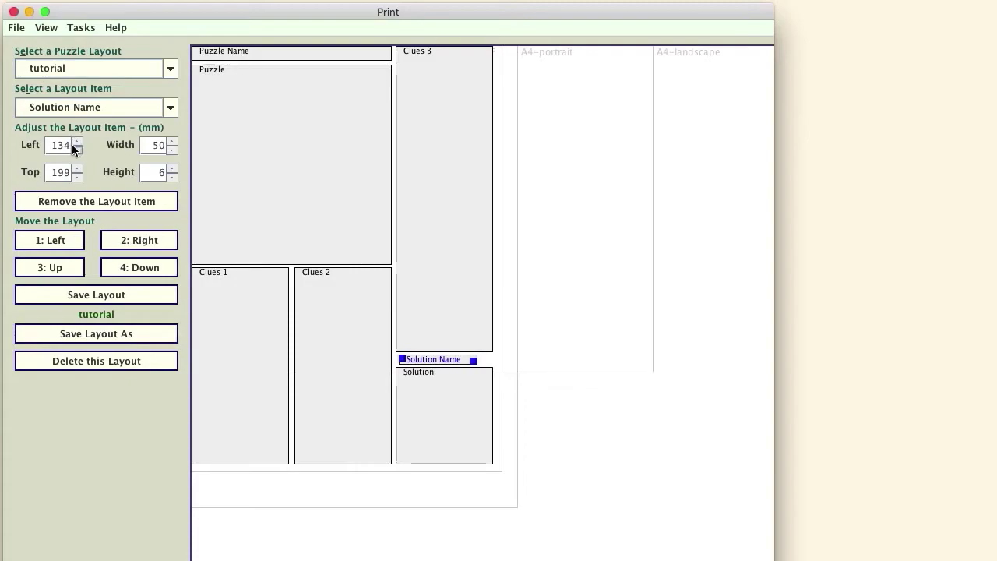
Step: Set the Solution Name item's left position to 132 mm and width to 62 mm
left_click(76, 149)
left_click(75, 149)
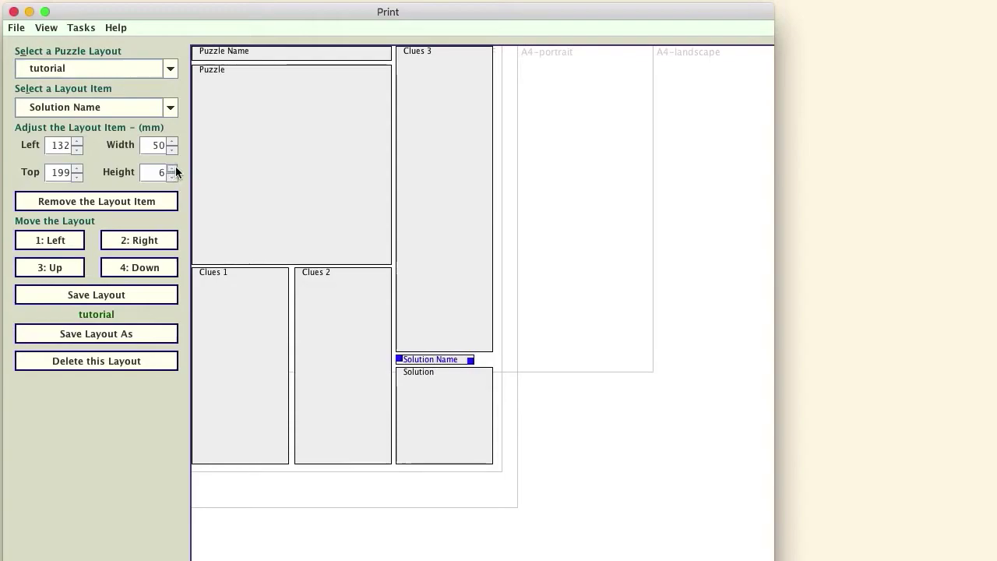
double_click(160, 144)
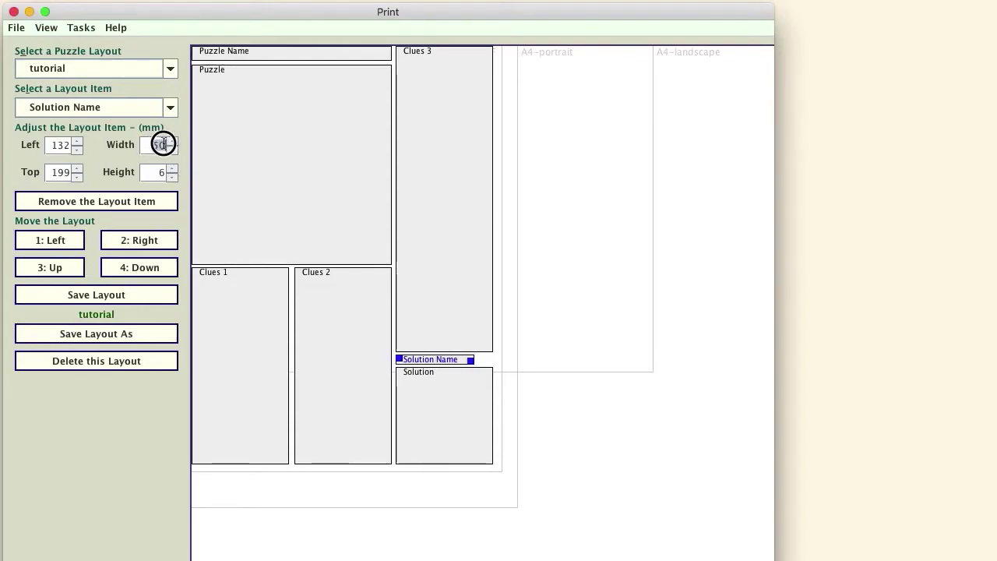
type("62")
key("Return")
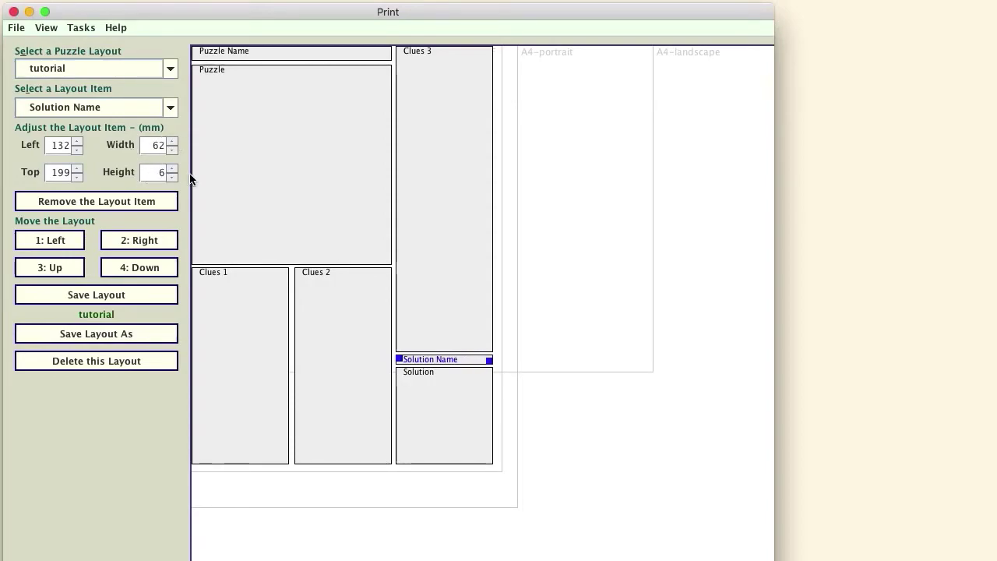
Step: Save the tutorial layout with the Solution and Solution Name items and display the print preview
left_click(143, 295)
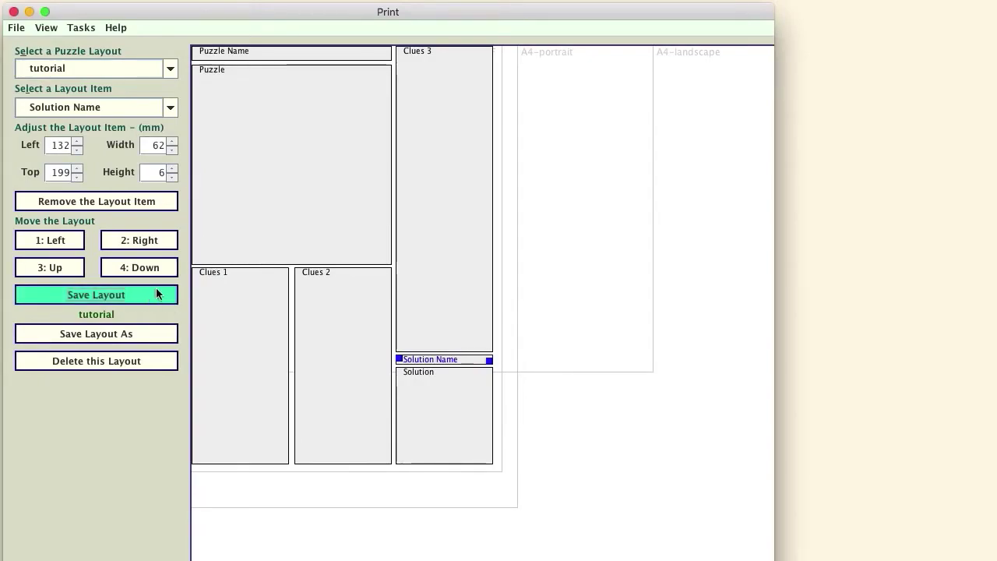
left_click(51, 29)
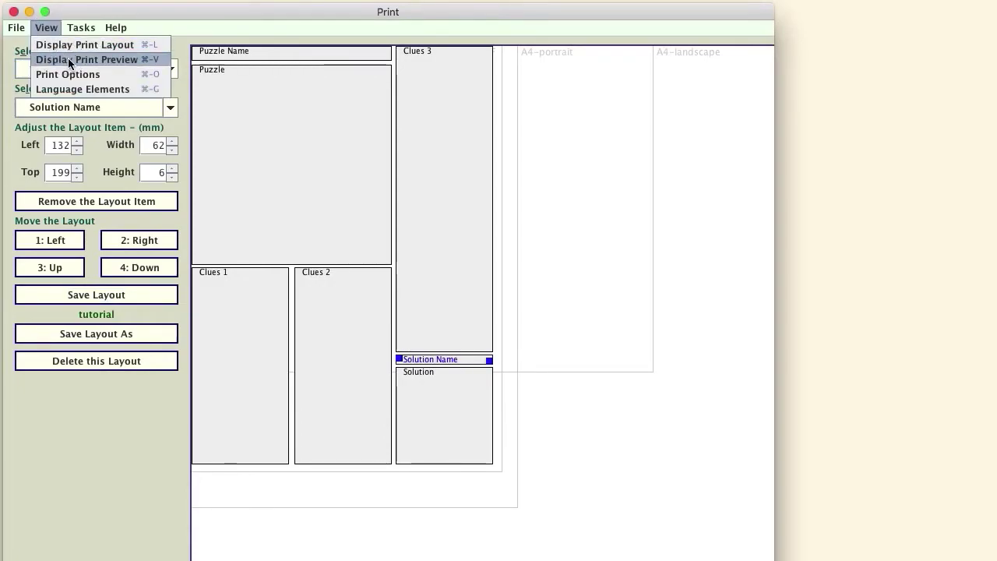
left_click(68, 59)
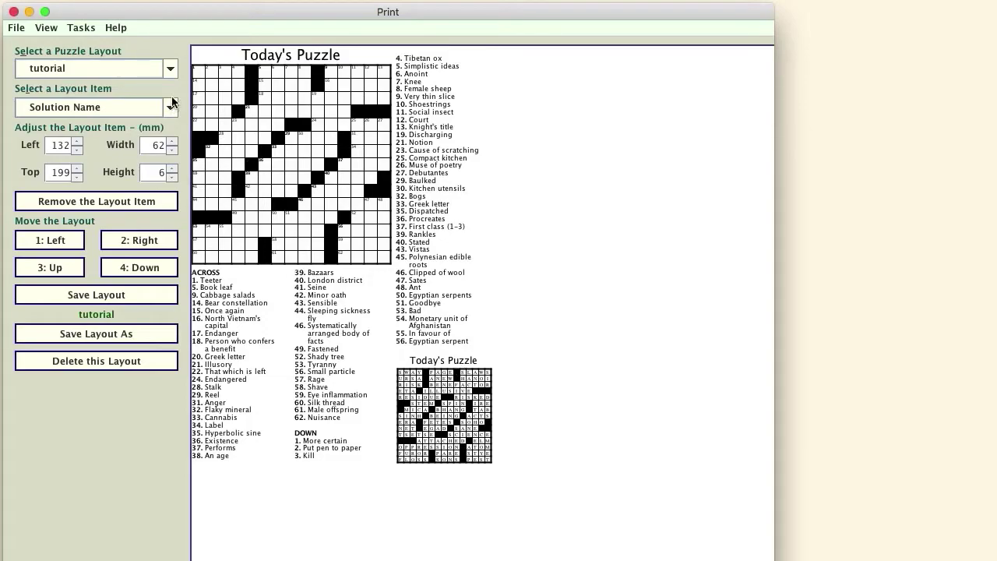
Step: Select Yesterday.crossword as the solution puzzle for the layout
left_click(81, 29)
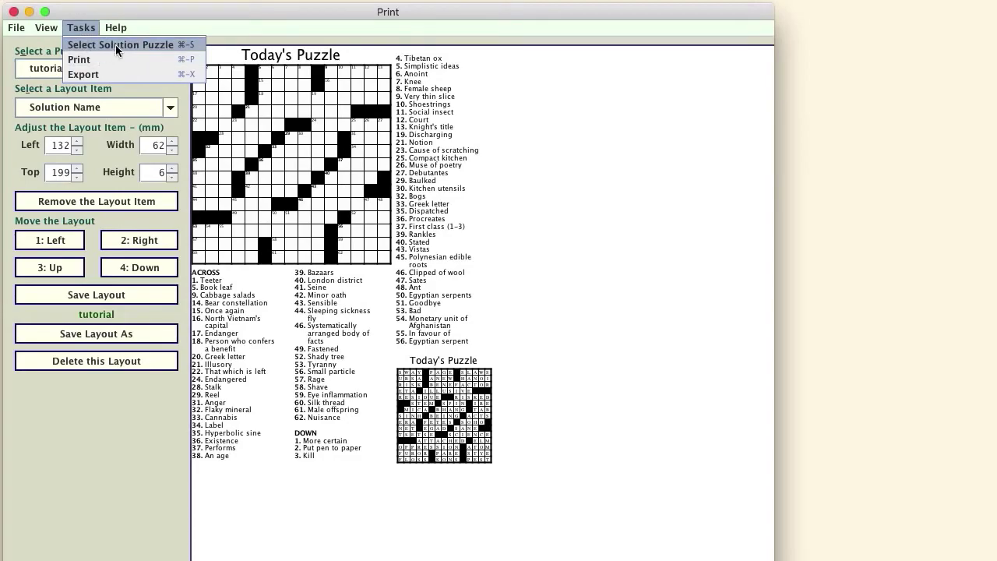
left_click(116, 44)
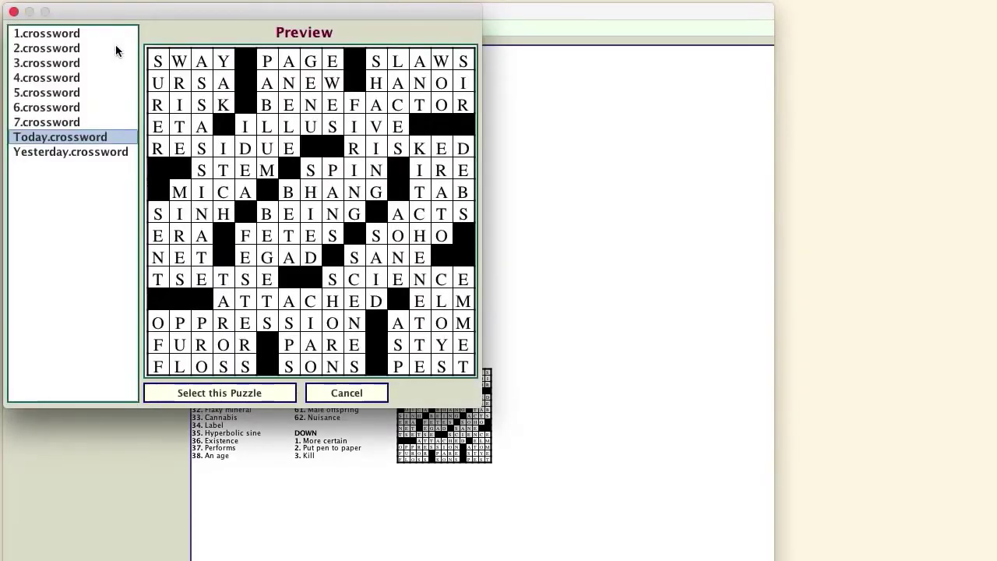
left_click(54, 151)
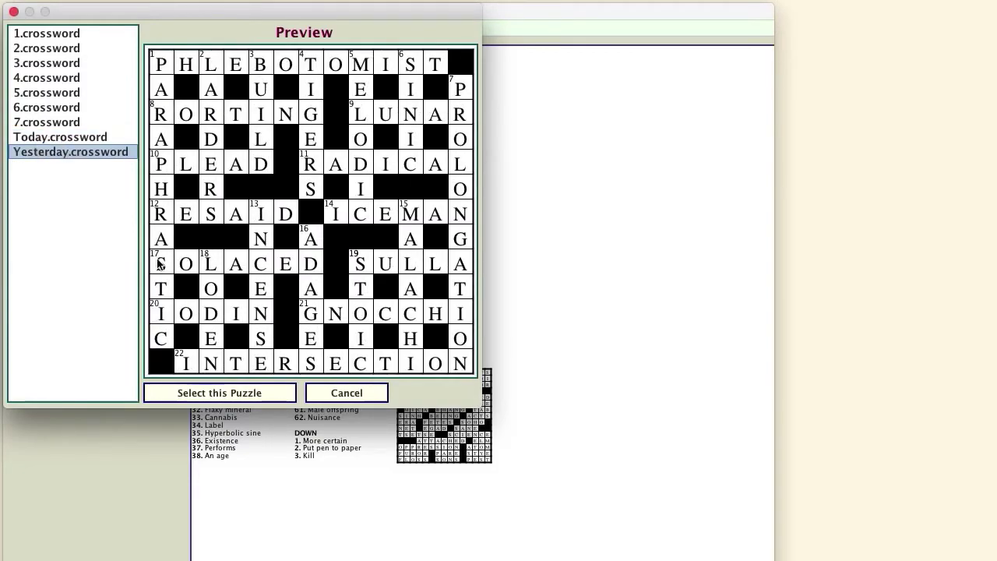
left_click(219, 393)
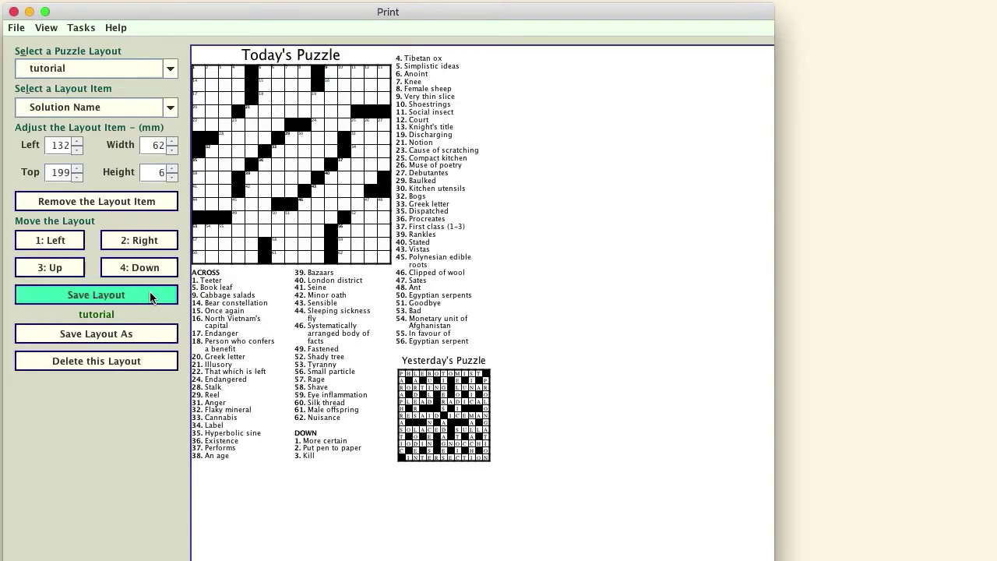
Step: Start printing the puzzle page and open the printout as a PDF in Preview
left_click(83, 28)
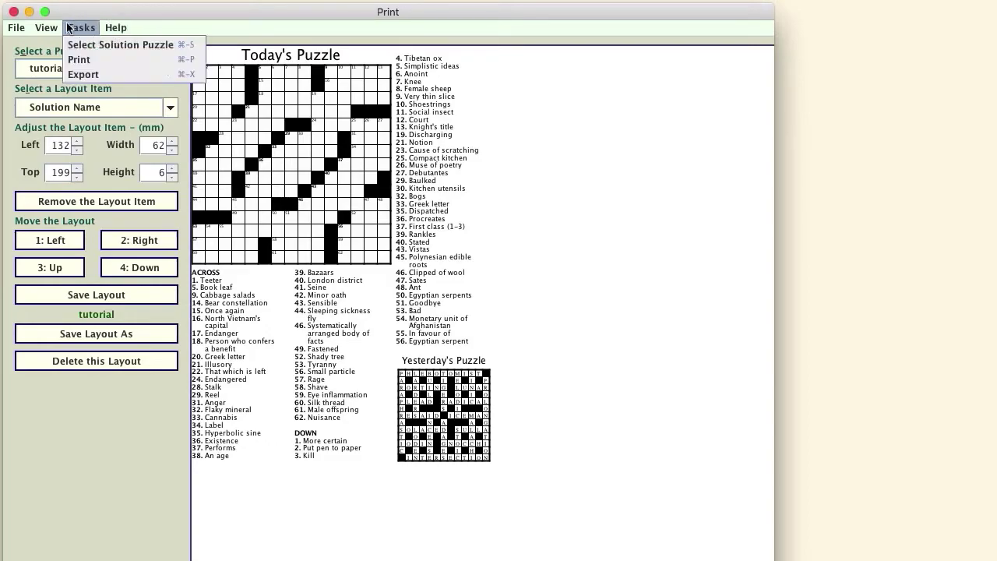
left_click(86, 65)
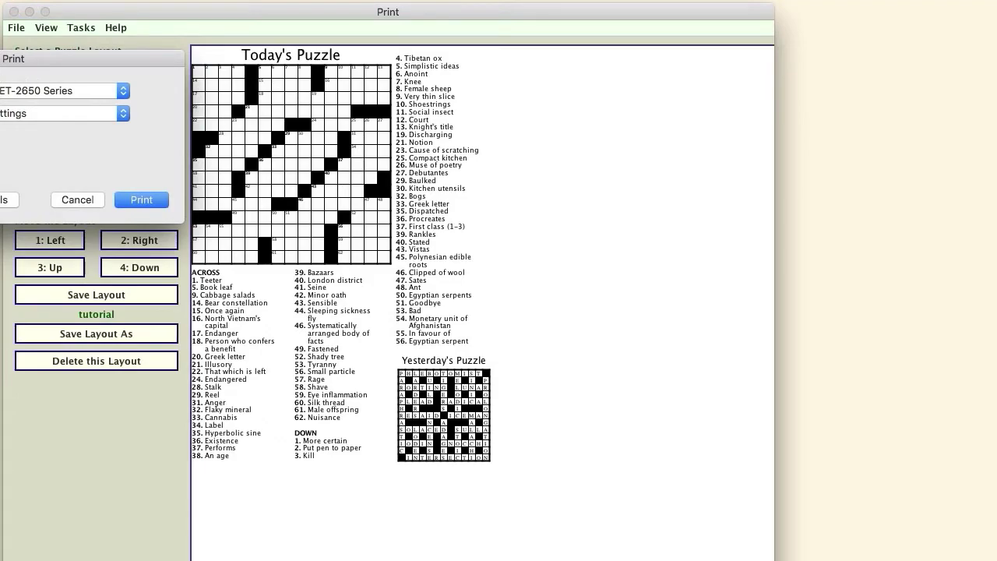
left_click_drag(1, 63, 126, 69)
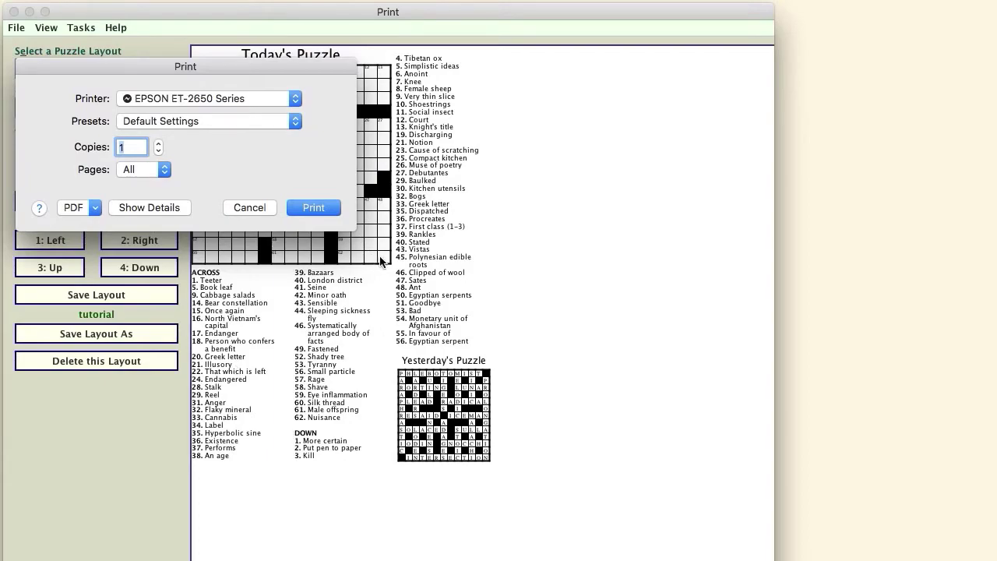
left_click(73, 207)
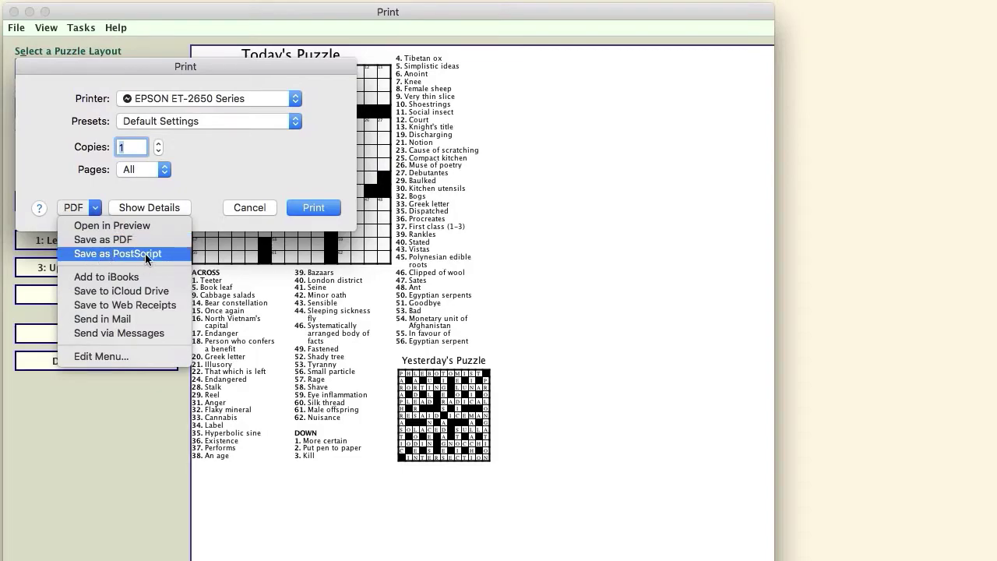
left_click(119, 227)
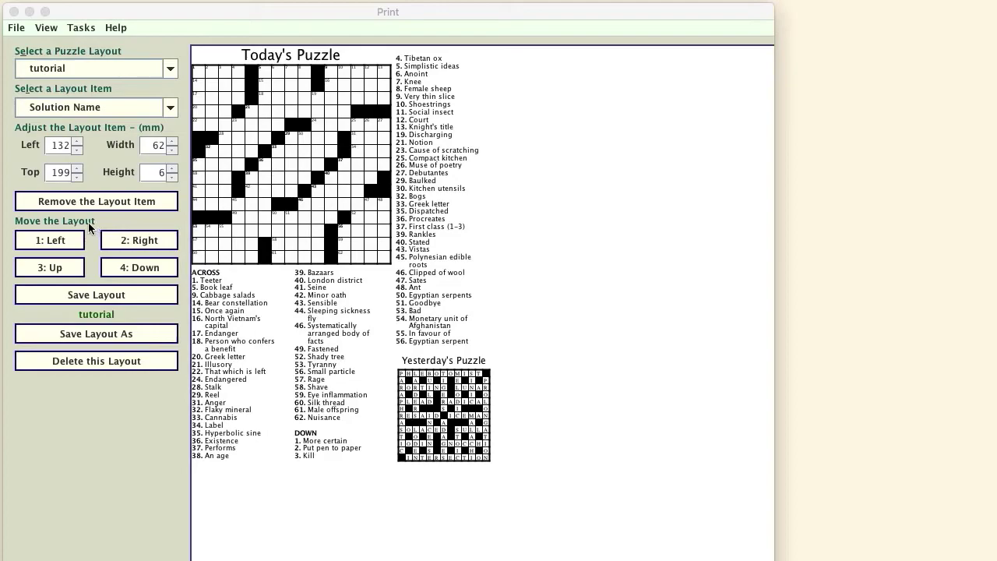
key("4")
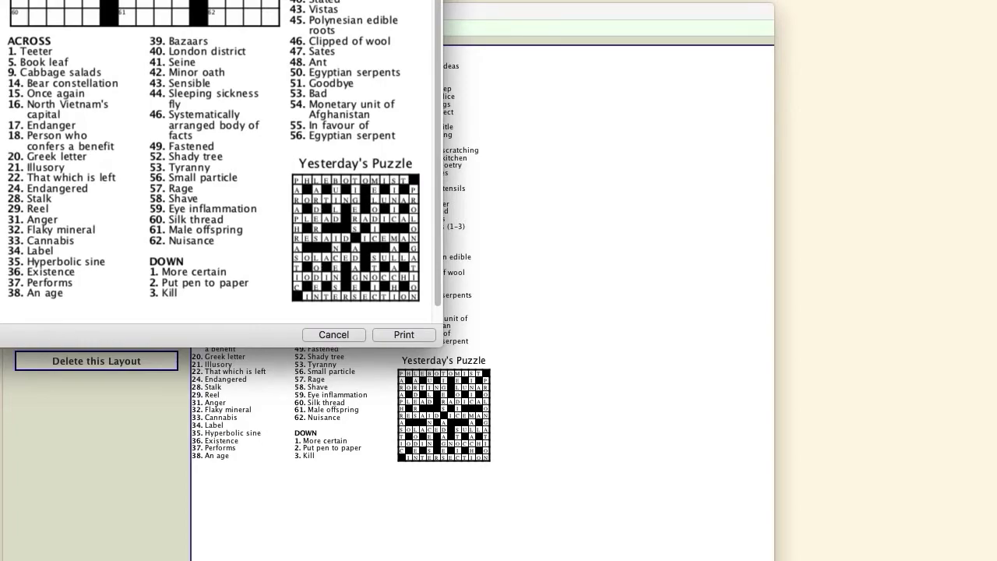
Step: Bring the Java Printing.pdf window fully into view and examine the grid, clues and solution in the printout
left_click_drag(337, 0, 357, 15)
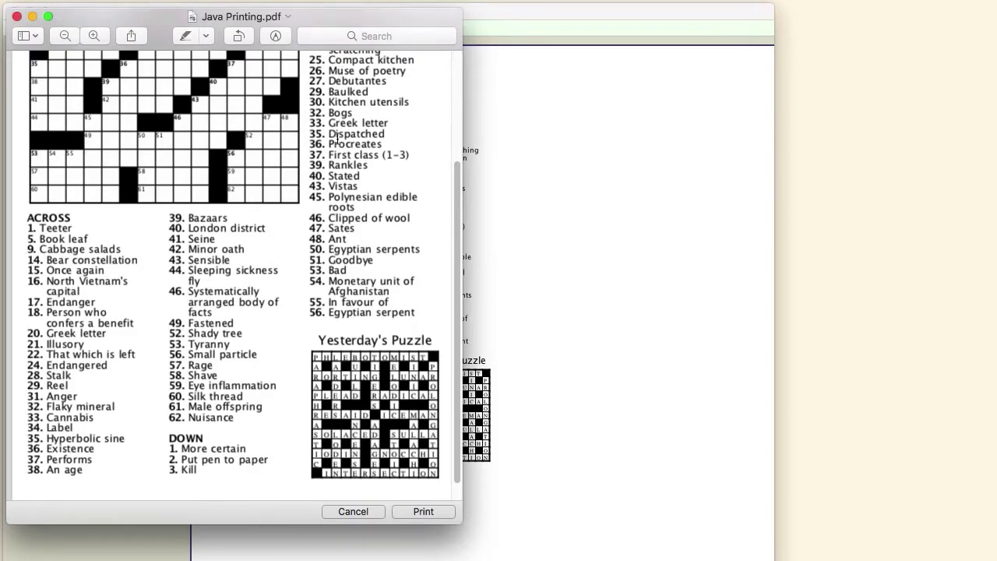
scroll(338, 140, "up", 3)
scroll(338, 140, "down", 5)
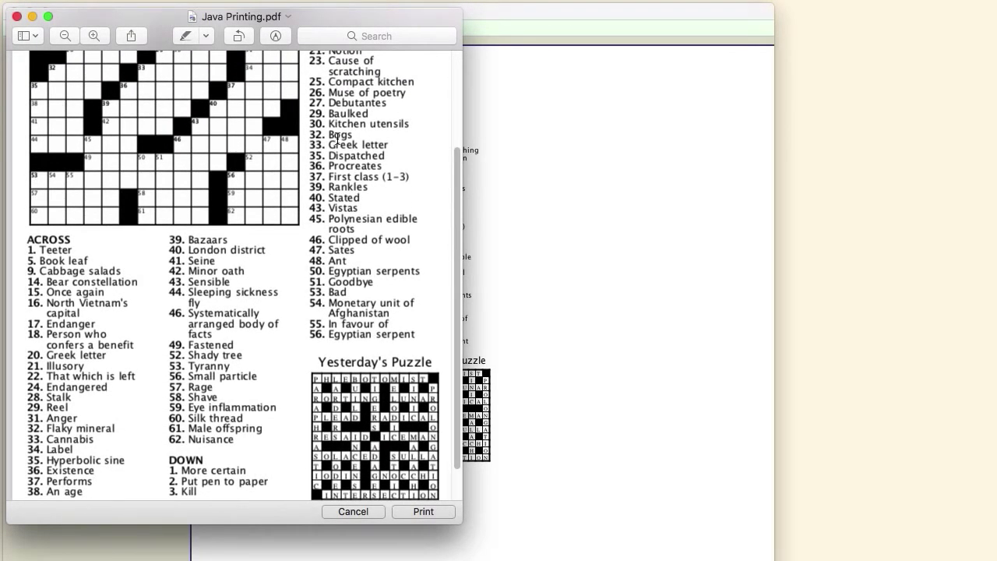
Step: Check the crossword grid, clue columns and Yesterday's Puzzle solution in Java Printing.pdf, and close the PDF preview
scroll(337, 138, "down", 2)
scroll(337, 138, "up", 3)
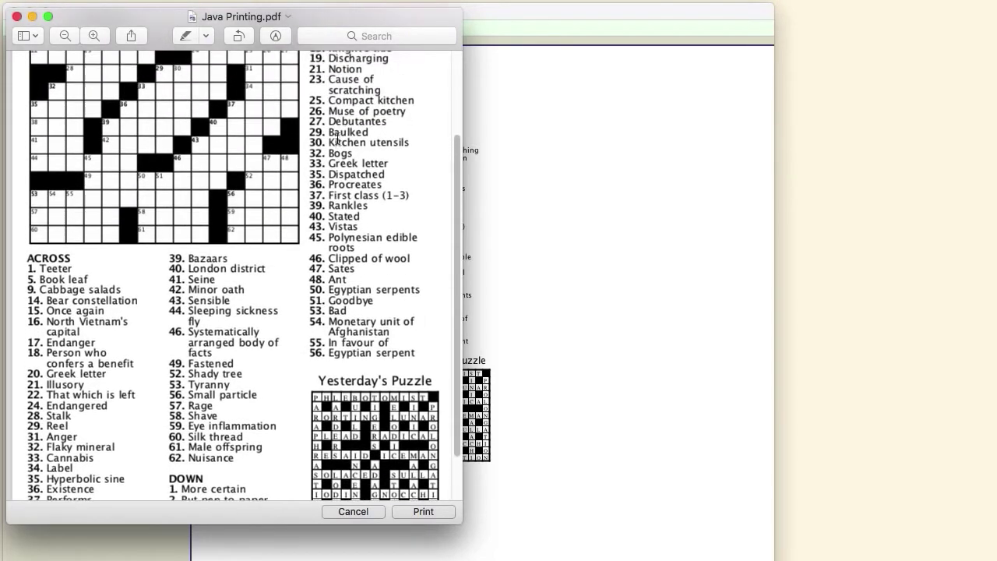
scroll(337, 138, "down", 3)
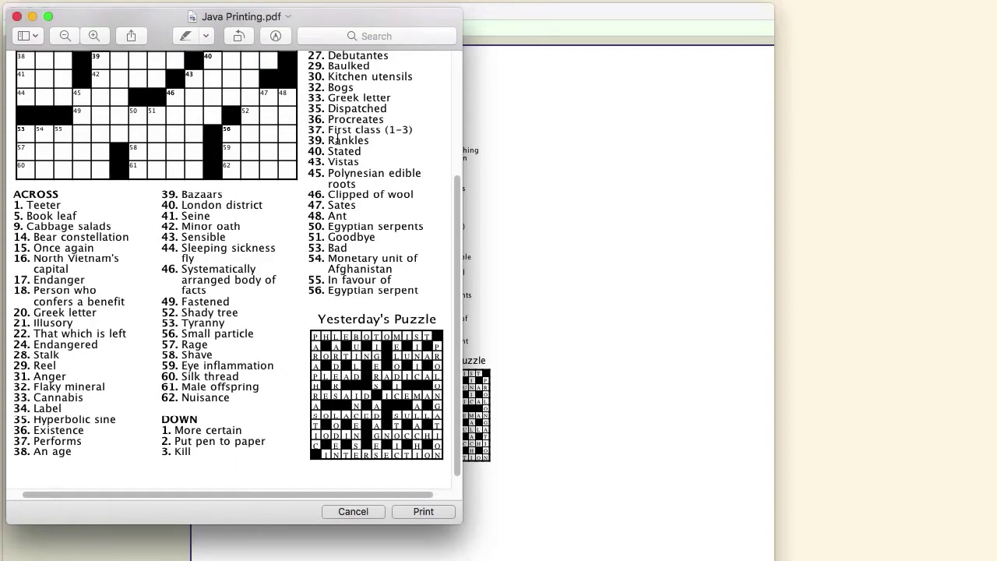
scroll(337, 138, "up", 4)
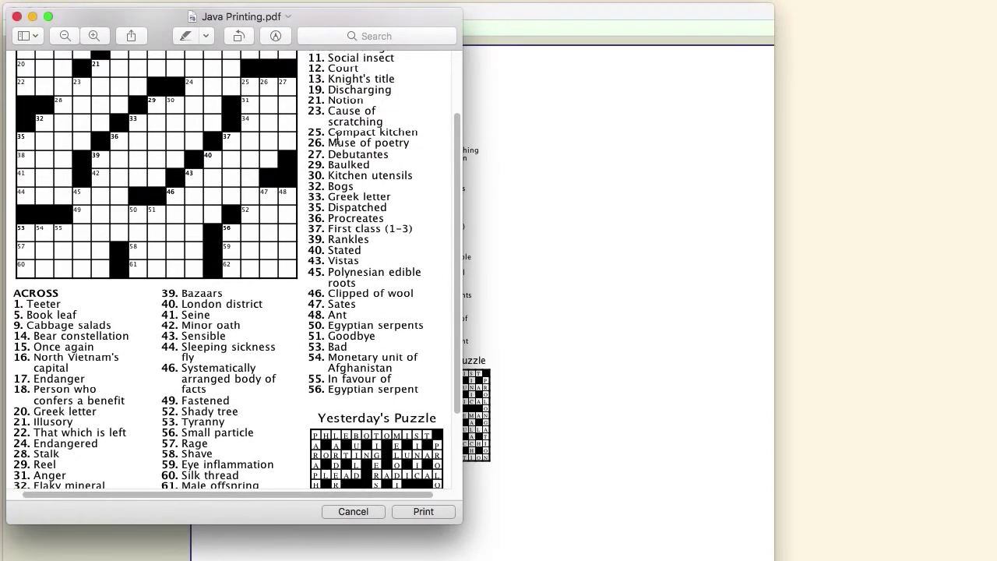
scroll(337, 138, "up", 3)
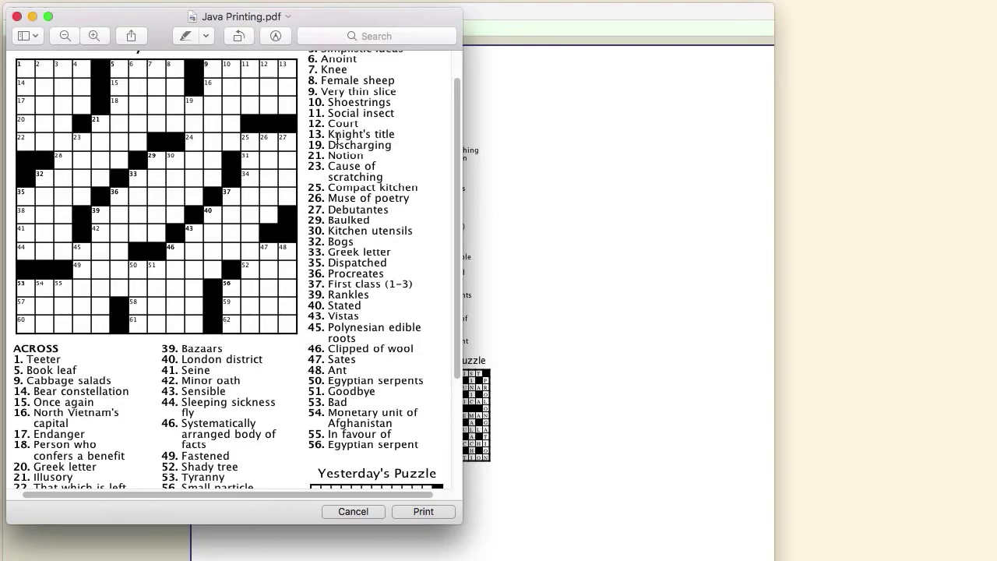
key("Escape")
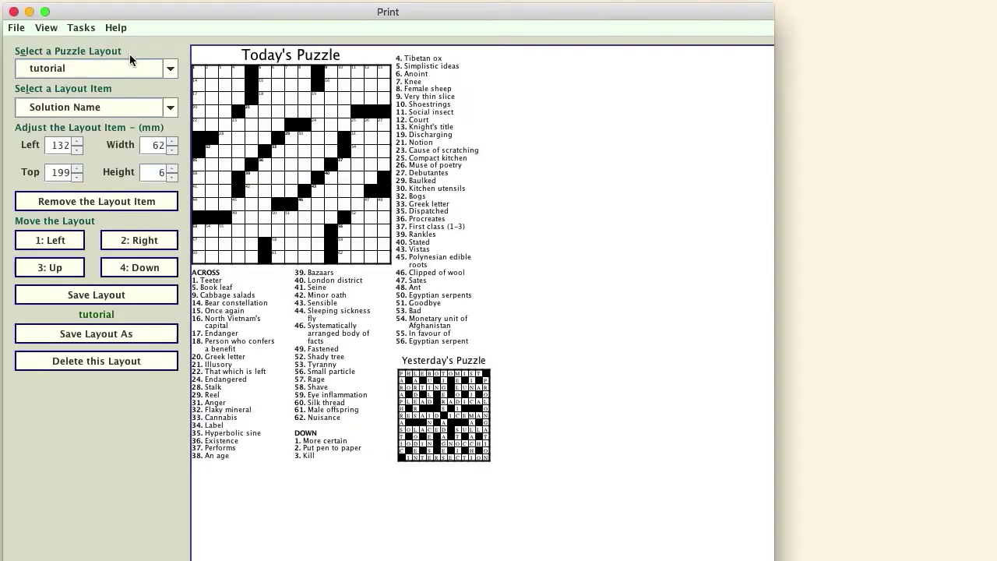
Step: Export the tutorial layout's puzzle page to the system clipboard
left_click(85, 28)
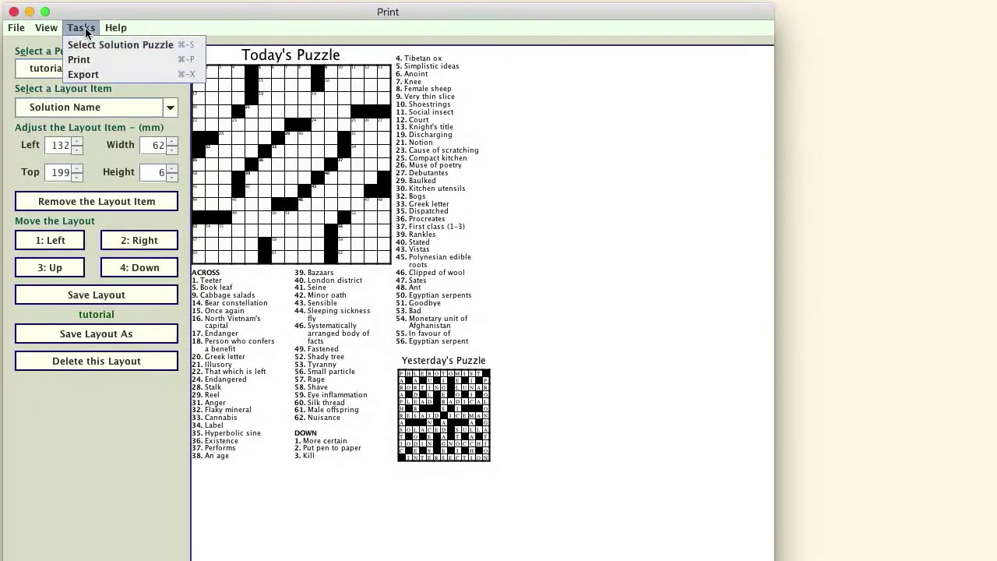
left_click(84, 74)
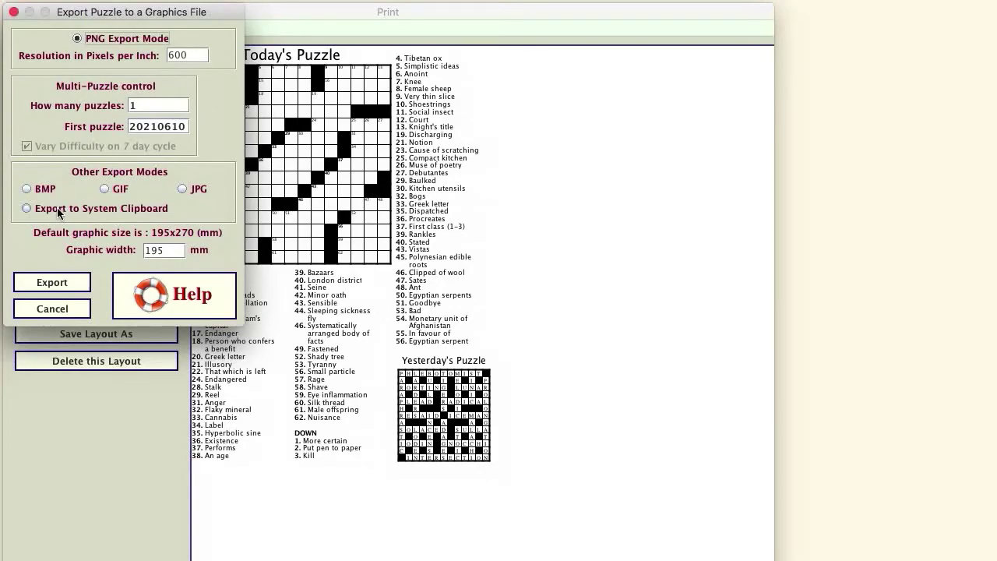
left_click(115, 212)
left_click(62, 289)
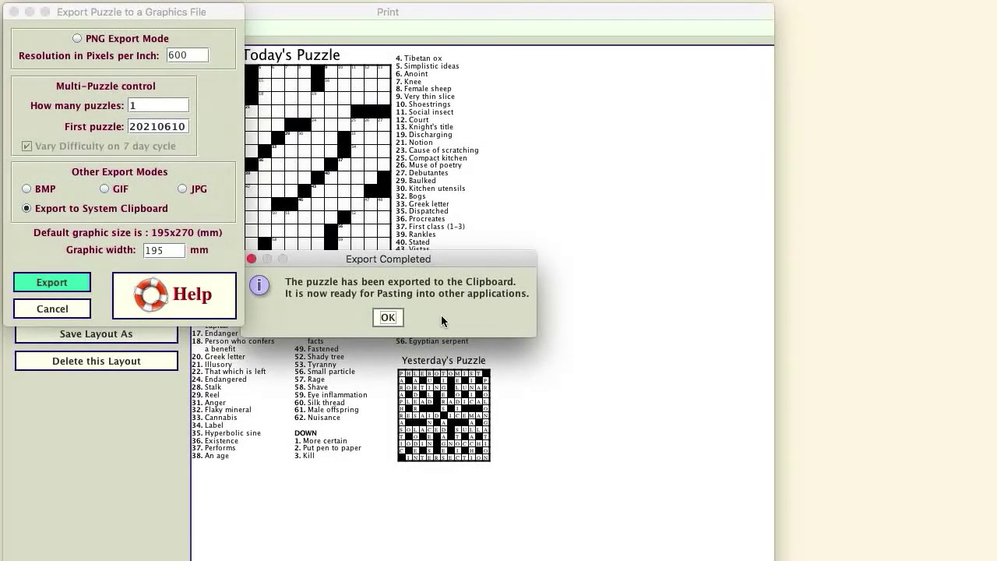
left_click(389, 317)
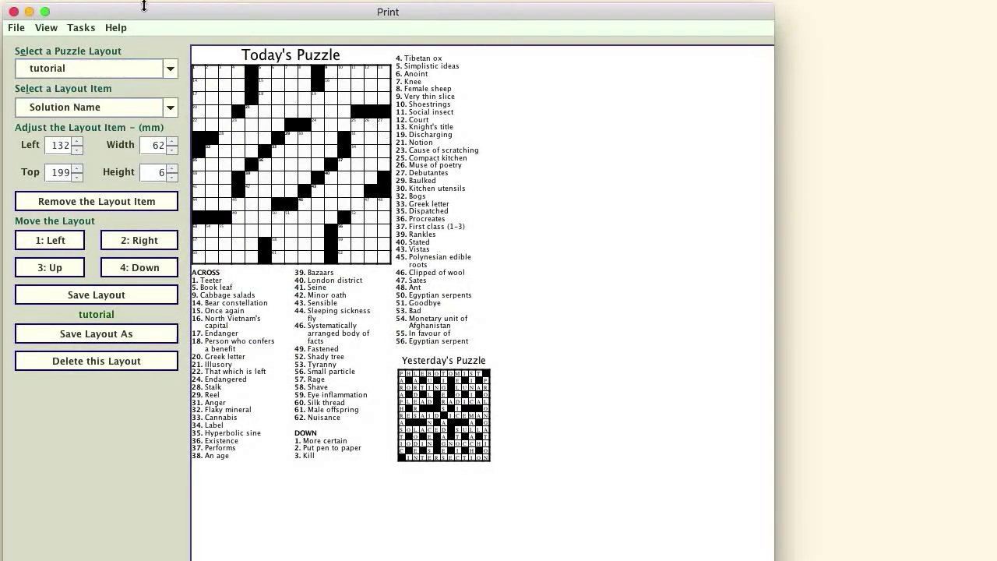
Step: Export the puzzle page to the Desktop as Today.png at 600 pixels per inch, and move the file's icon into clear view
left_click(89, 28)
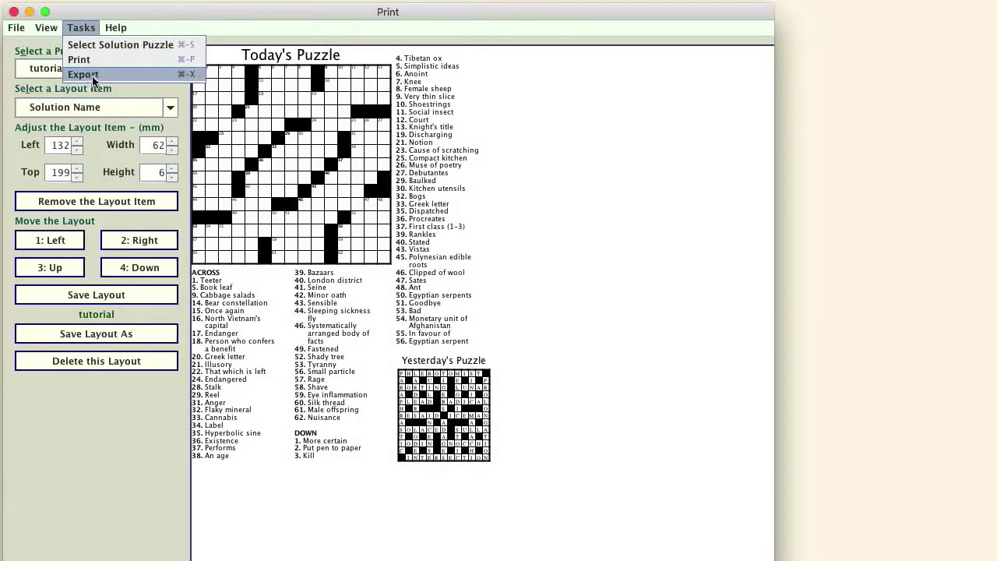
left_click(90, 76)
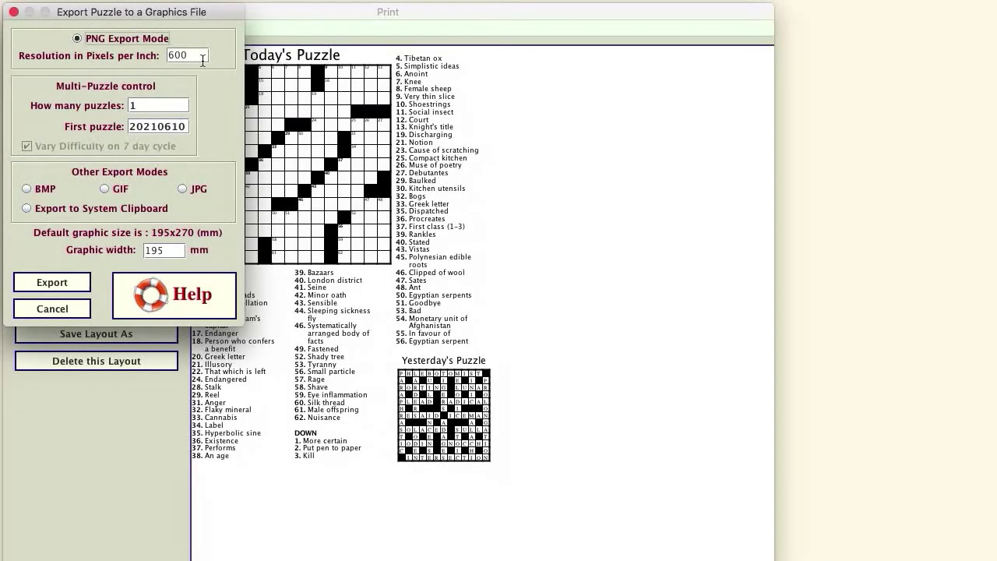
left_click(53, 282)
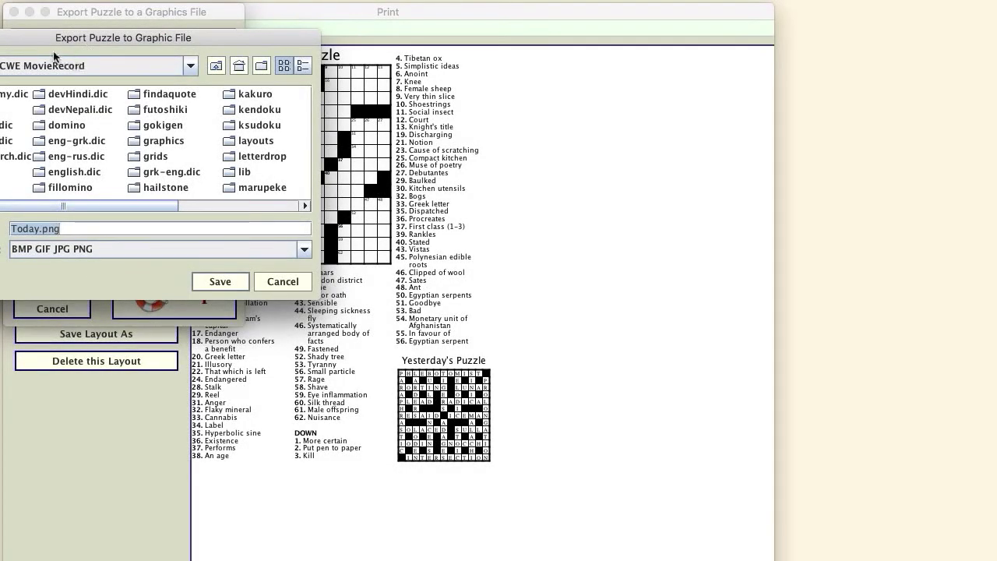
left_click_drag(35, 41, 154, 51)
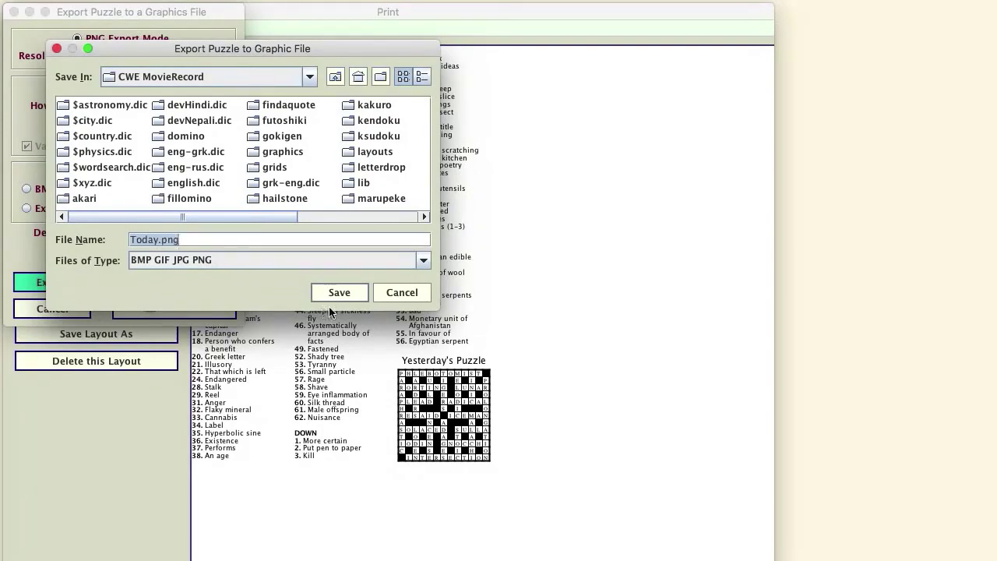
left_click(173, 78)
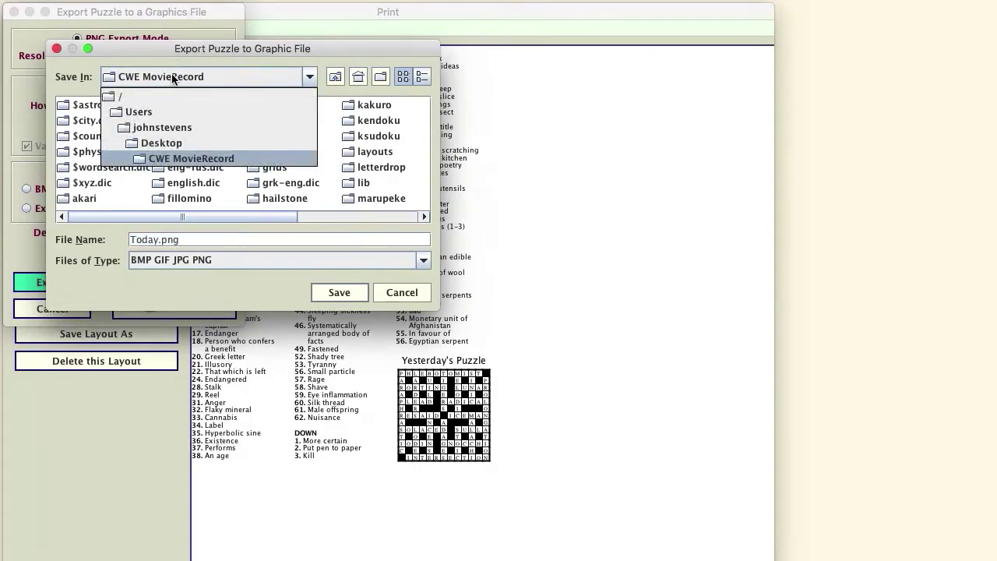
left_click(156, 145)
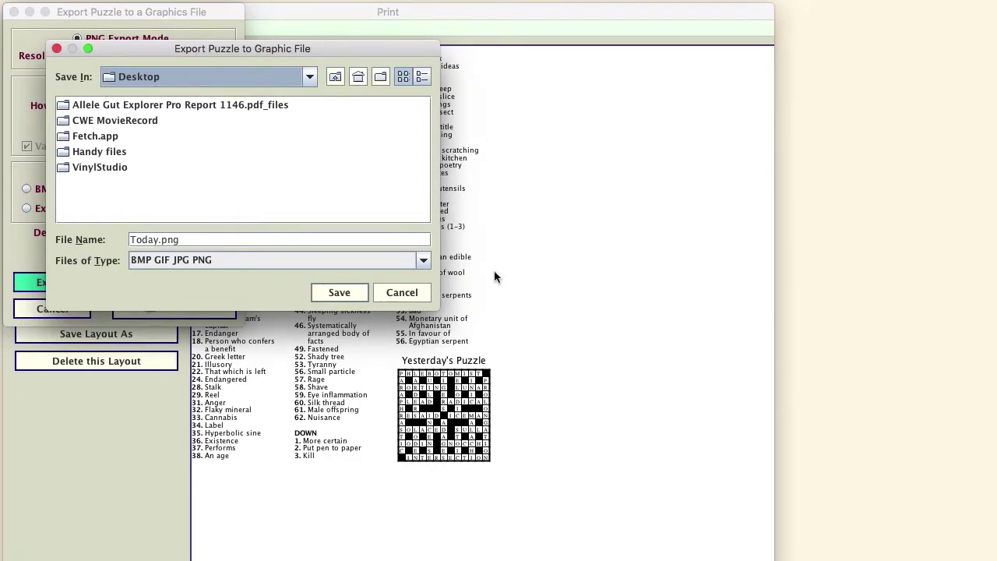
left_click(340, 292)
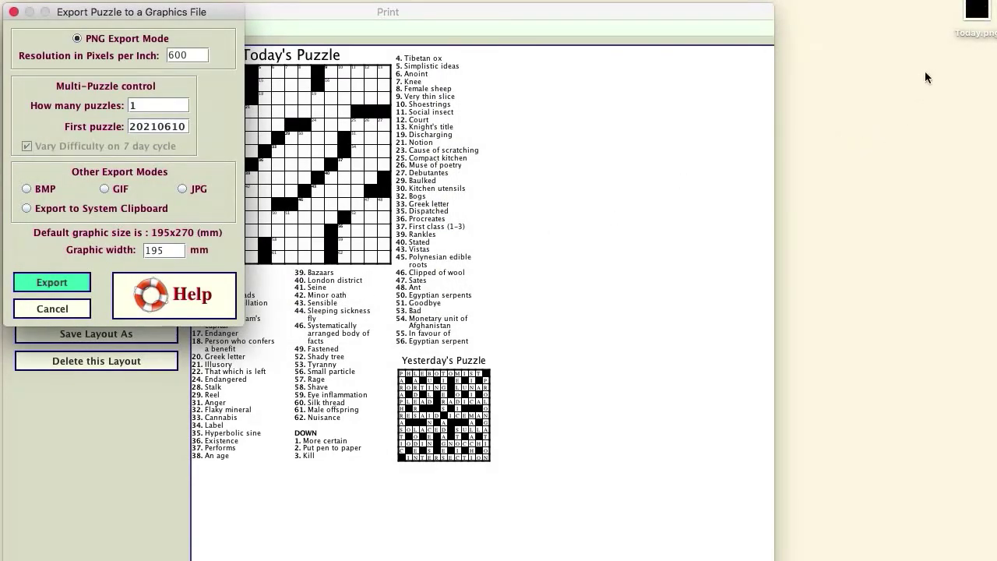
left_click_drag(980, 11, 972, 74)
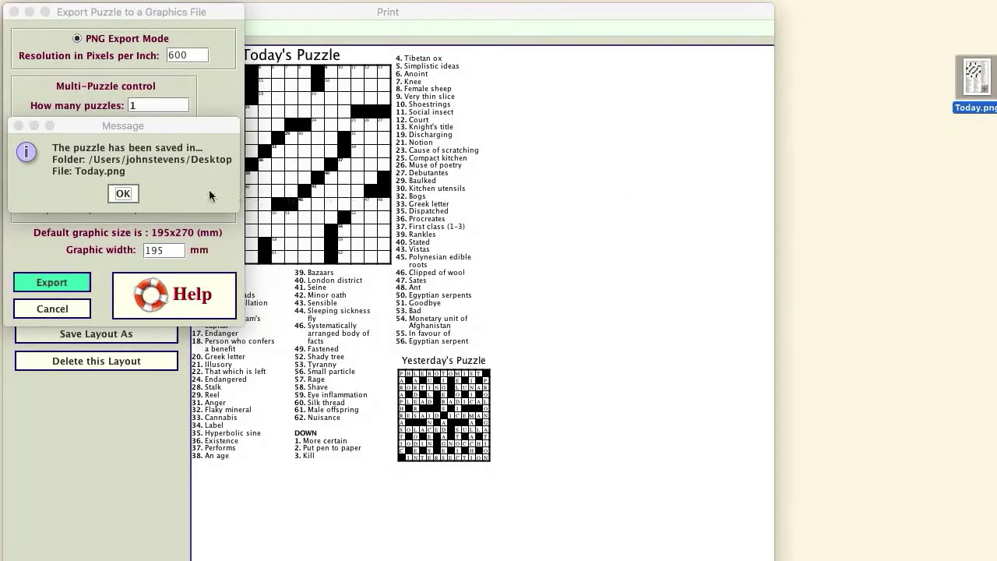
left_click(122, 192)
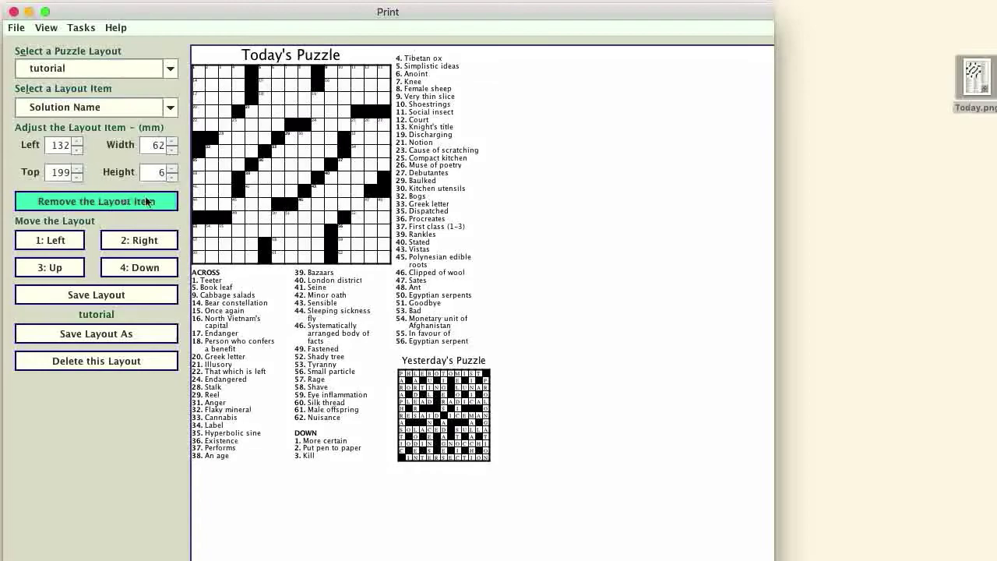
Step: Open Today.png from the Desktop and examine the sharpness of the grid lines and cell numbers around 59 and 62 up close
left_click(979, 84)
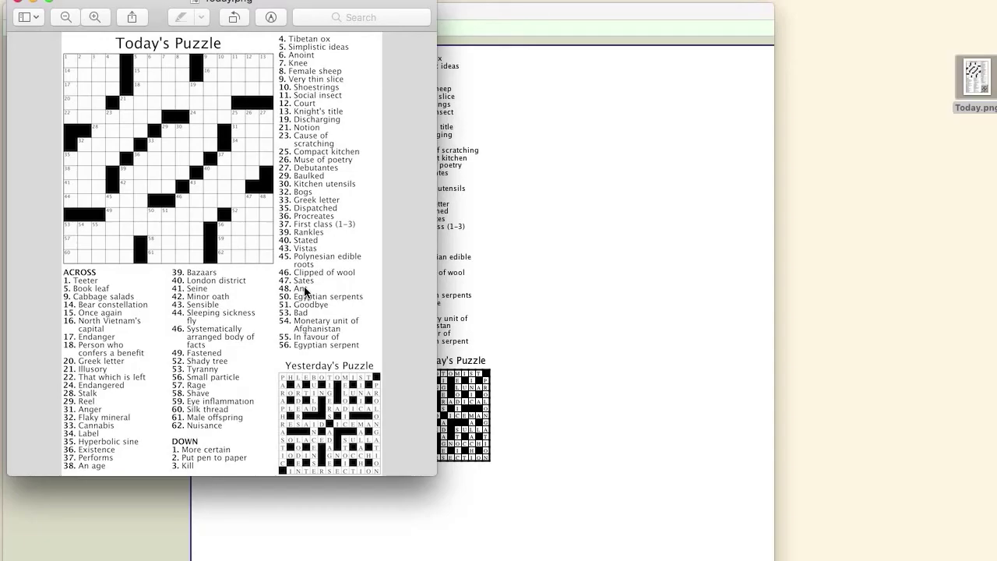
scroll(304, 292, "up", 5)
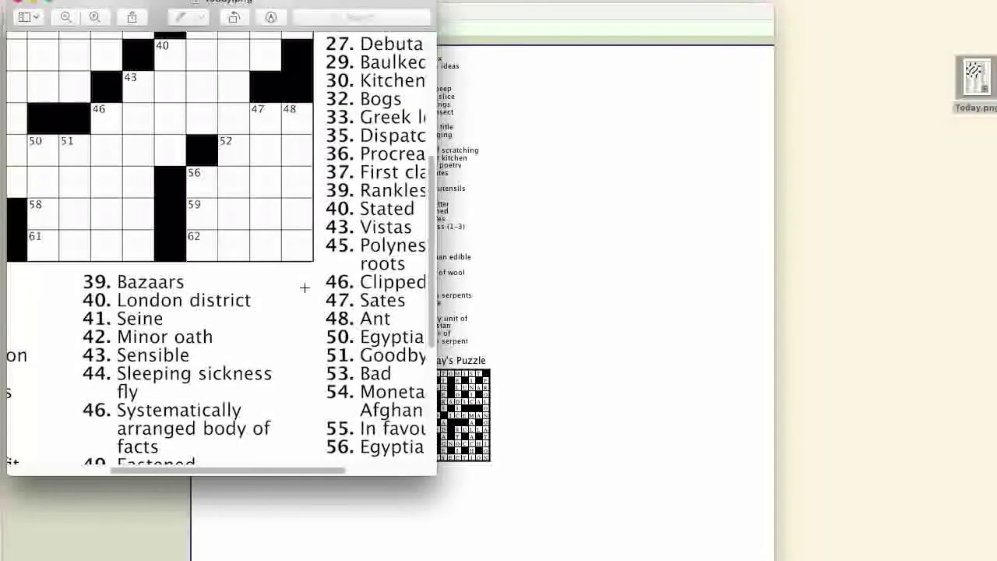
scroll(305, 288, "up", 3)
scroll(305, 288, "up", 3)
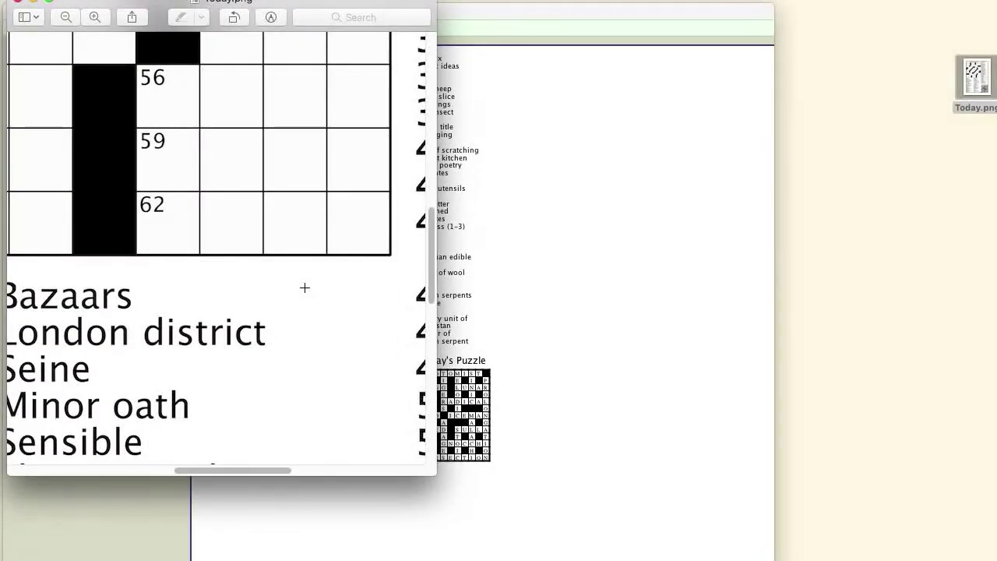
scroll(304, 287, "up", 1)
scroll(304, 288, "up", 1)
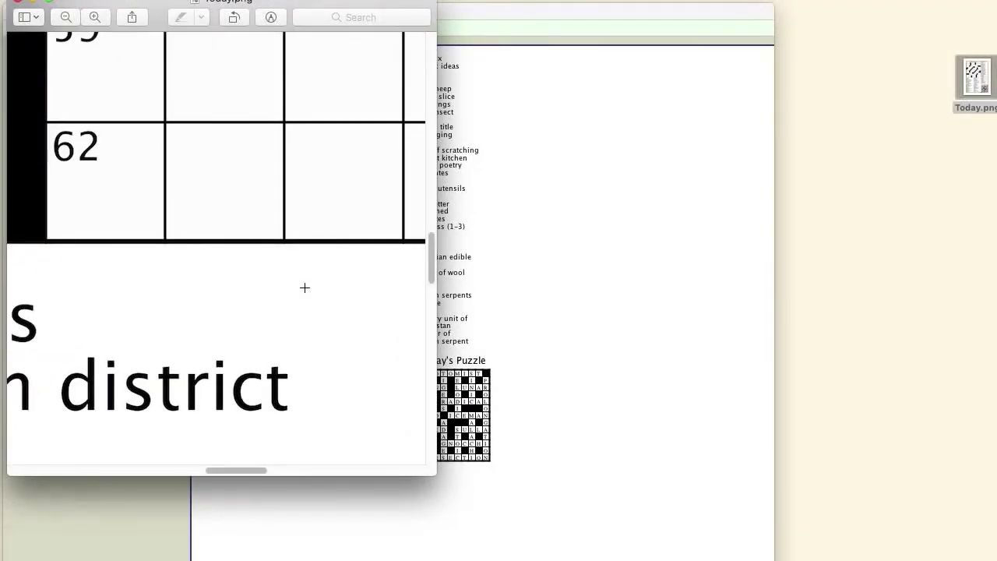
scroll(305, 288, "up", 1)
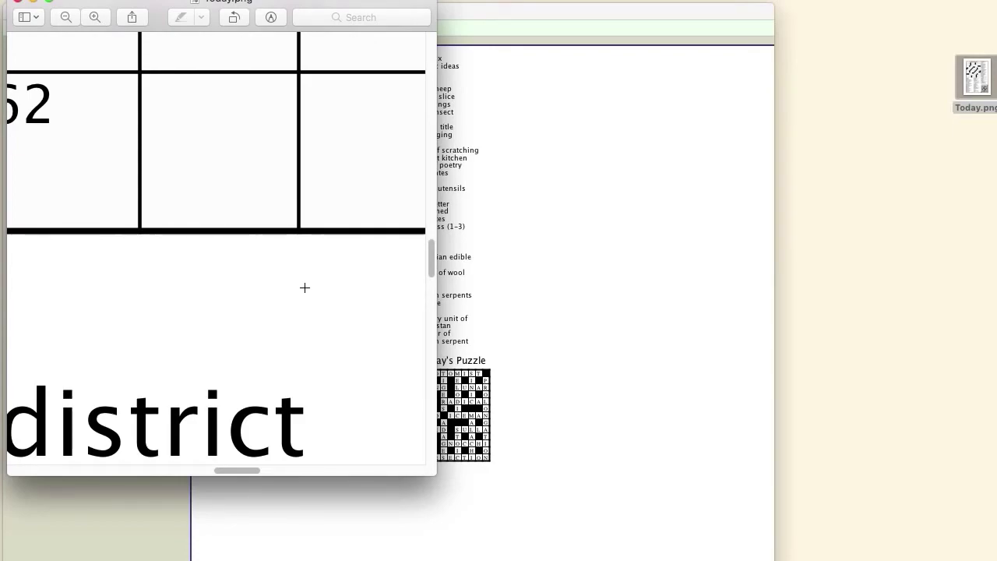
scroll(209, 279, "up", 3)
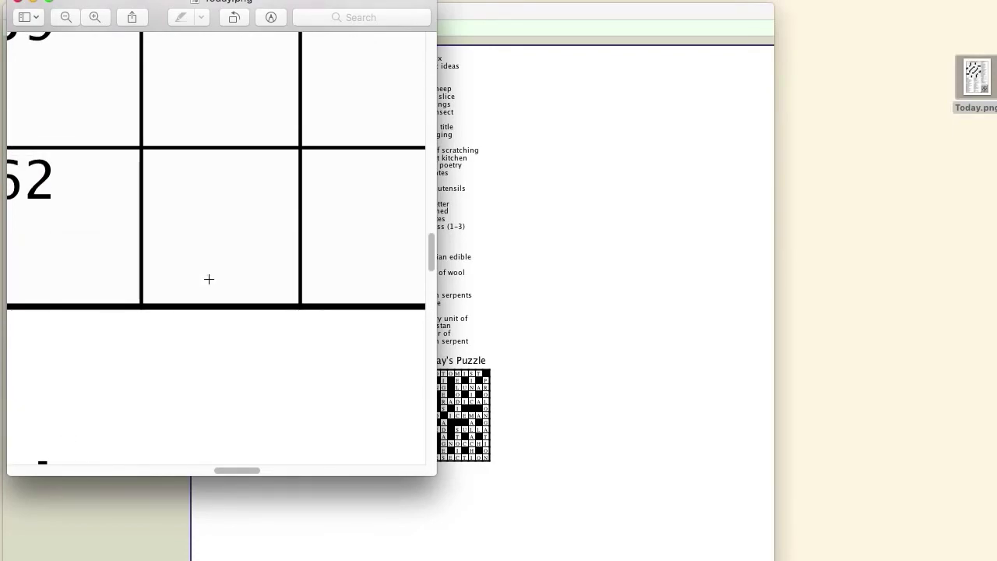
scroll(209, 279, "left", 2)
scroll(209, 279, "up", 3)
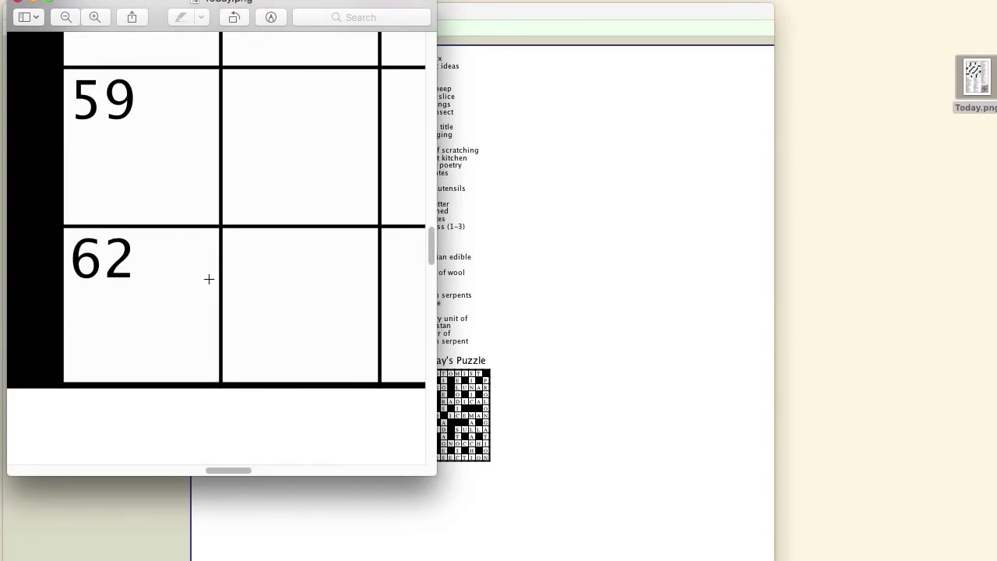
scroll(209, 279, "up", 5)
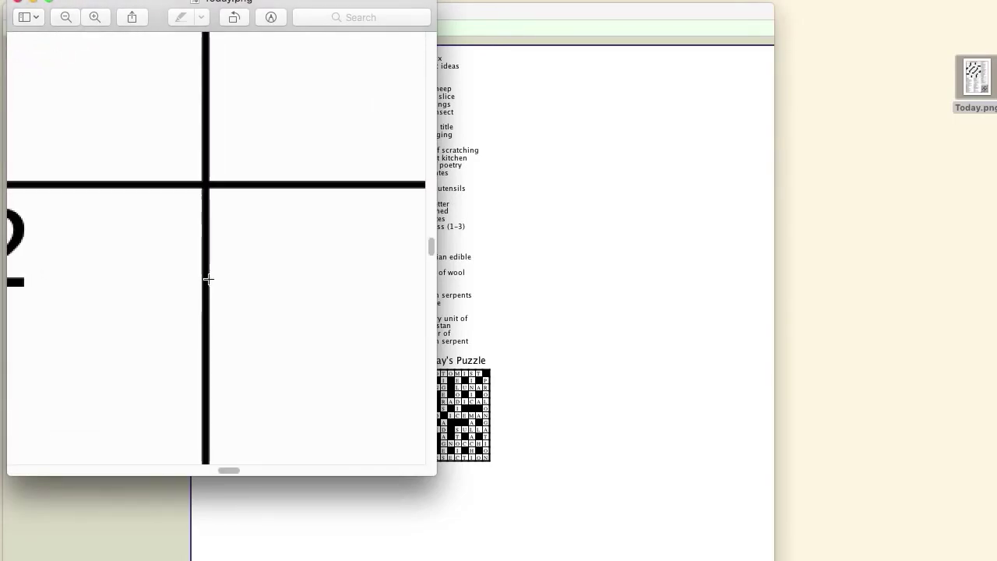
scroll(208, 279, "left", 5)
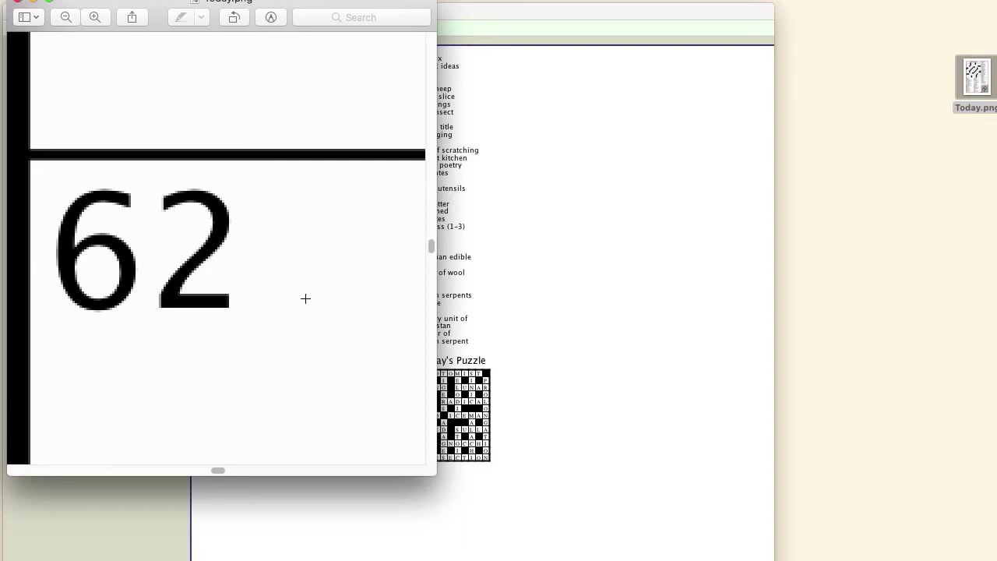
scroll(305, 299, "down", 6)
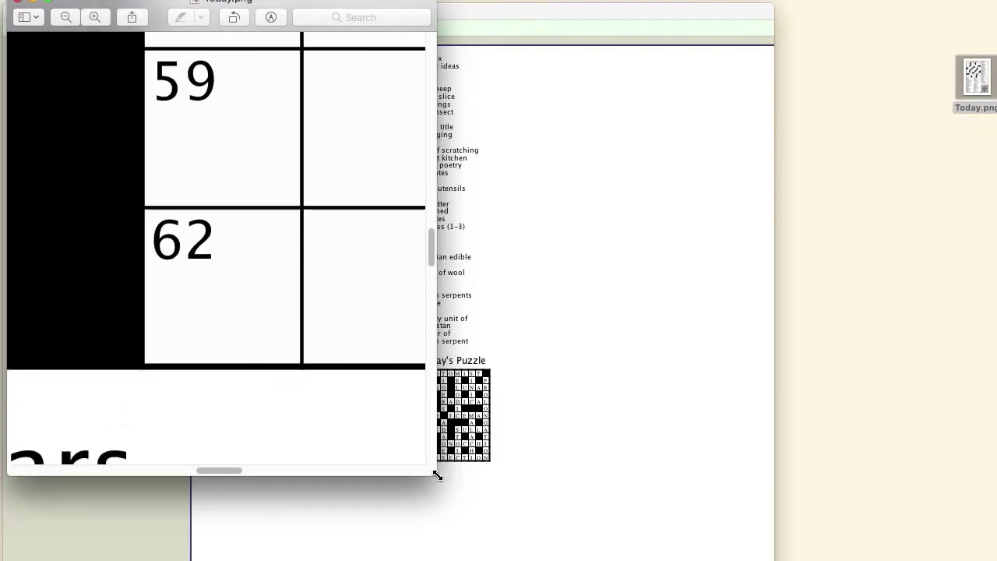
Step: Enlarge the Today.png window, examine the clue text and Yesterday's Puzzle solution letters up close, and close the image
left_click_drag(435, 474, 616, 558)
scroll(390, 314, "up", 2)
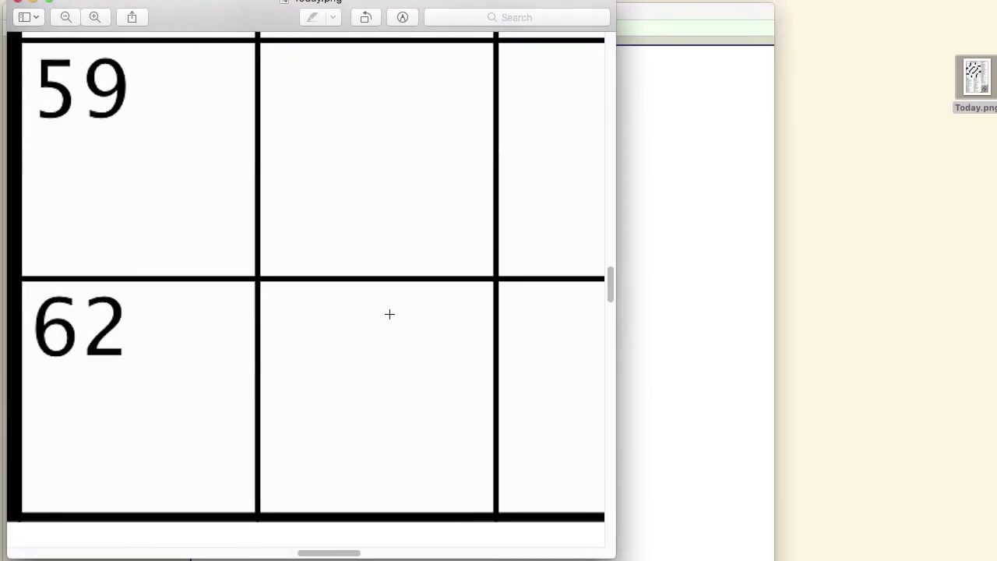
scroll(389, 314, "right", 15)
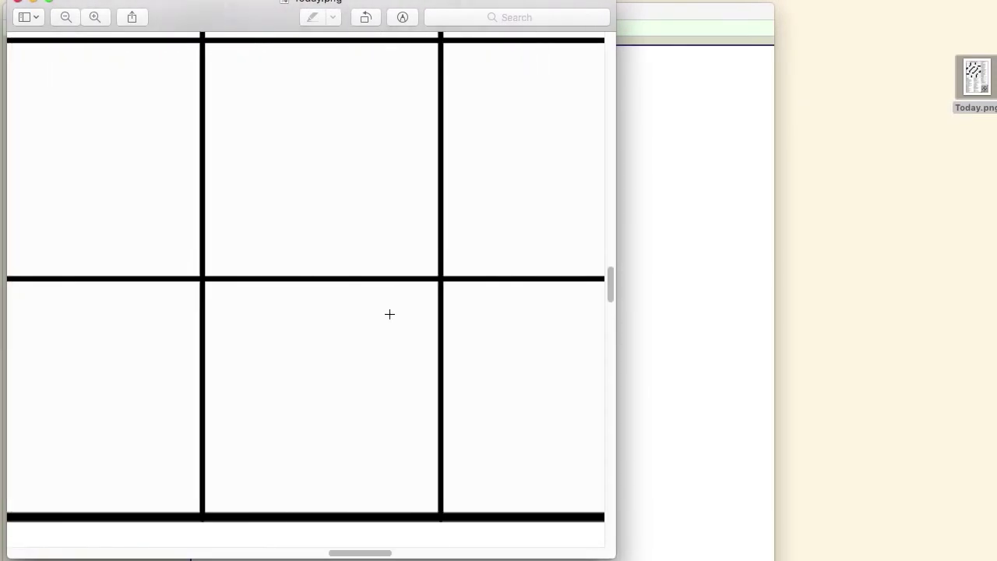
scroll(389, 314, "down", 20)
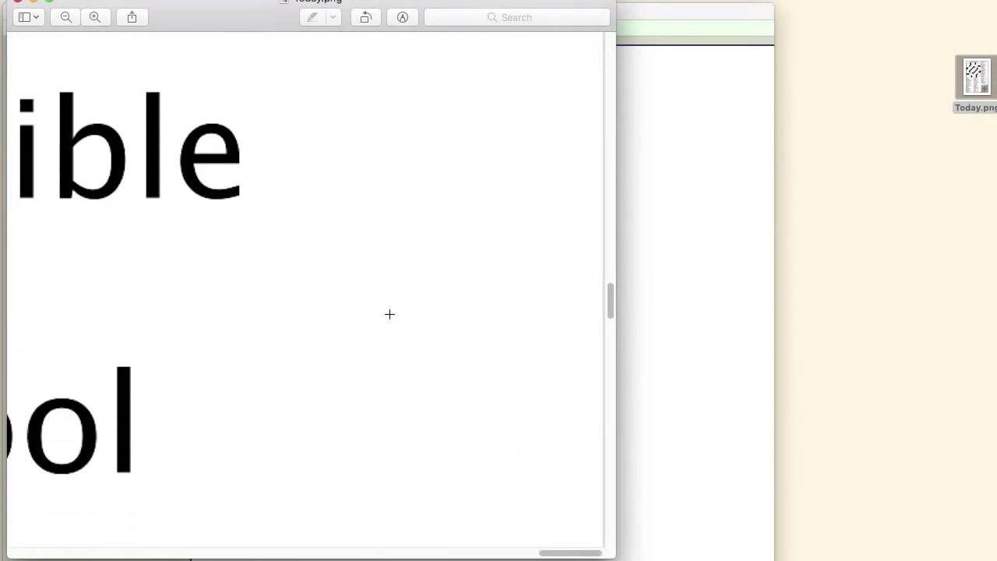
scroll(390, 314, "down", 20)
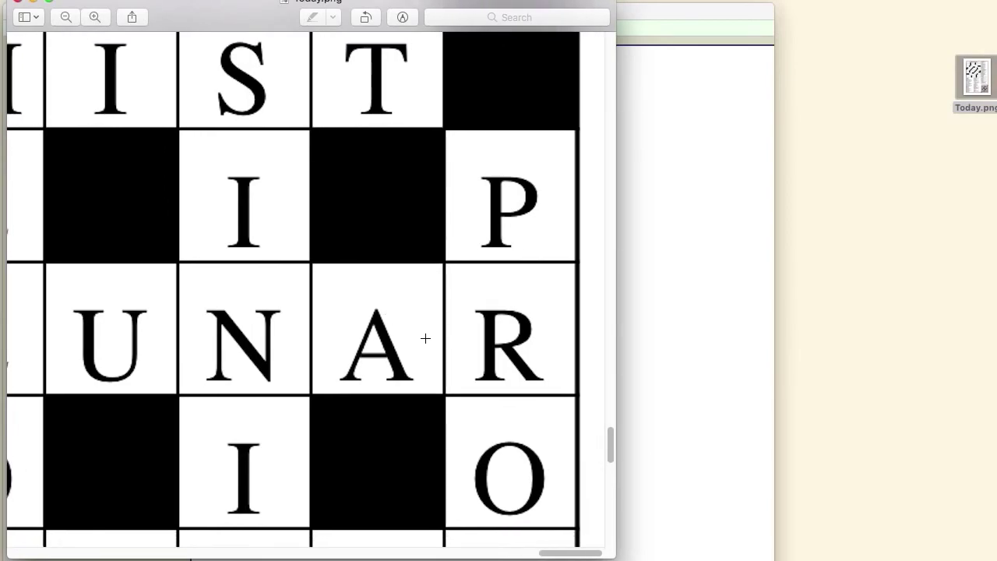
scroll(408, 334, "left", 6)
scroll(408, 333, "left", 8)
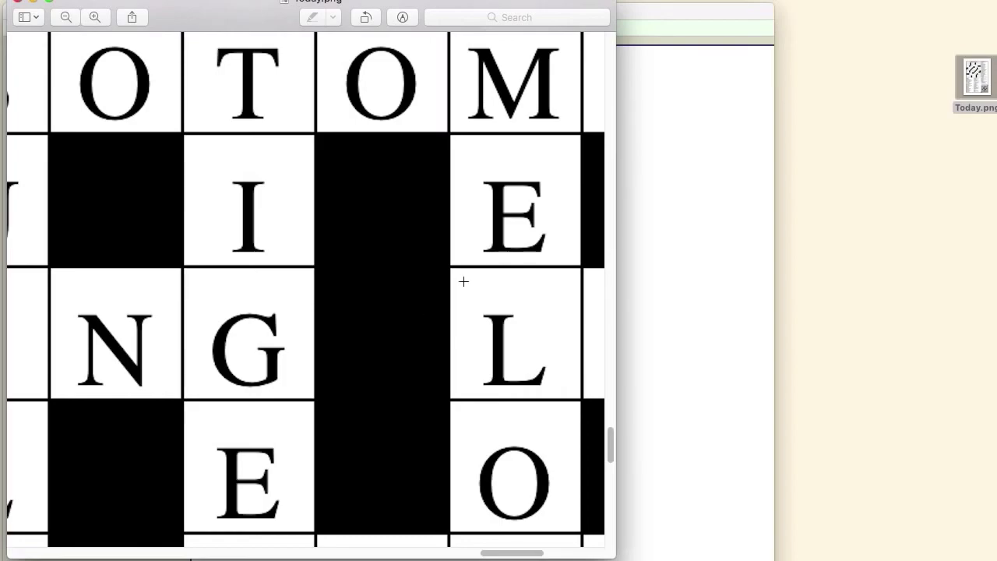
left_click_drag(241, 17, 0, 7)
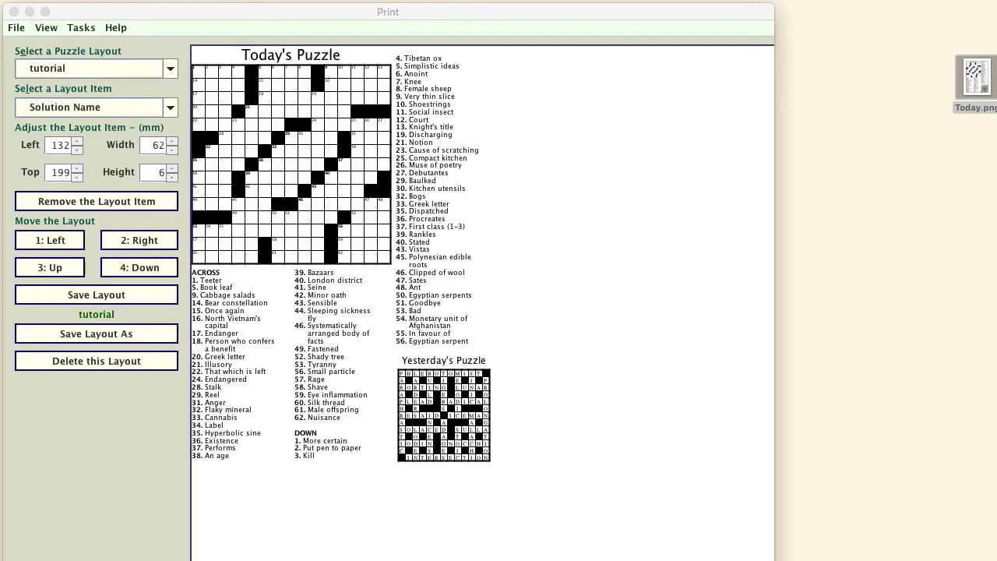